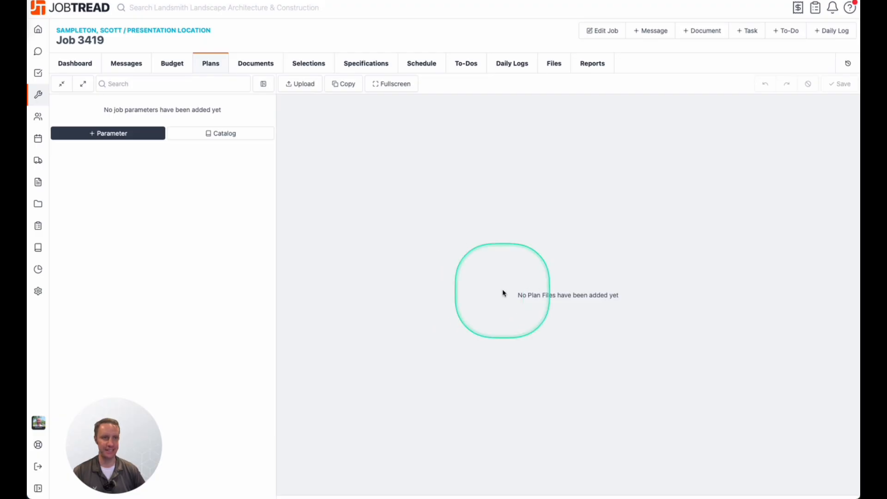
- Upload Sample Spec.pdf to the job's plans and finish the upload
left_click(306, 86)
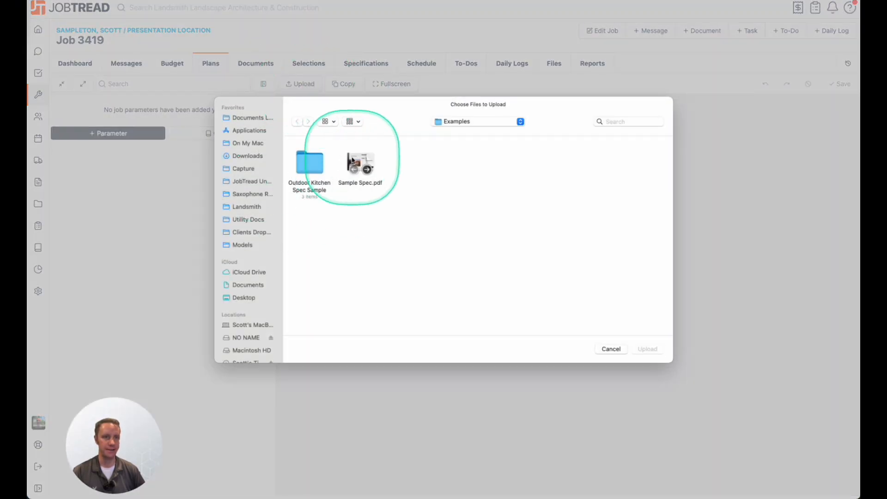
left_click(360, 171)
left_click(658, 351)
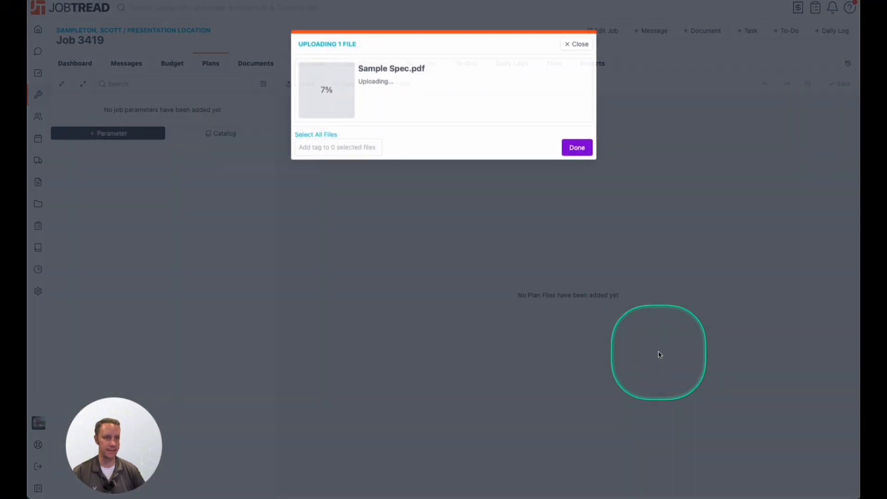
left_click(578, 154)
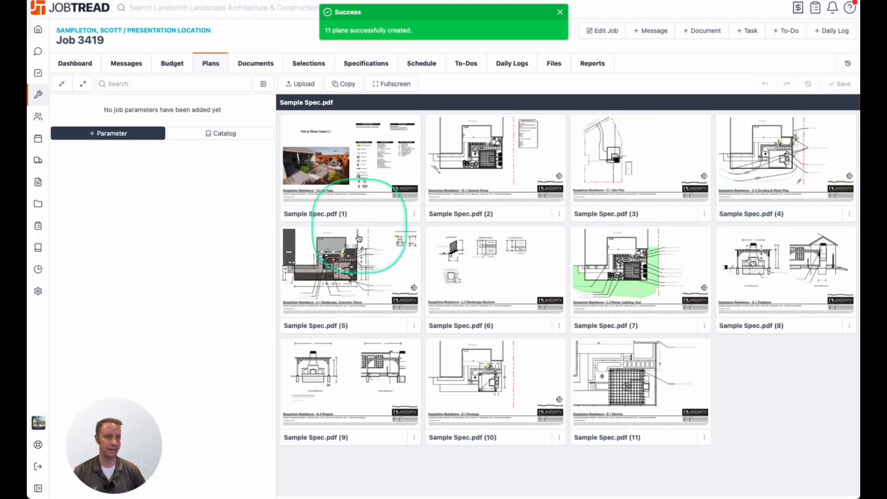
- View the cover page and the L.1 Hardscape, Concrete, Fence sheet, and return to the plan overview
left_click(382, 157)
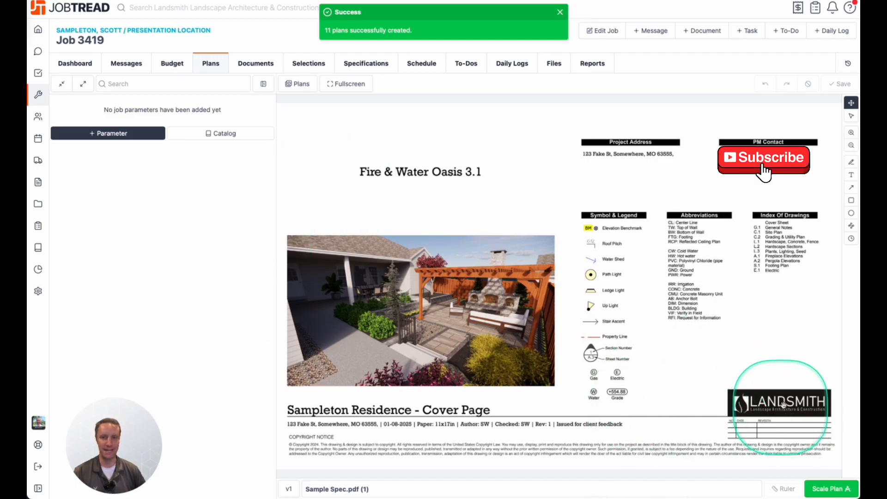
left_click(306, 87)
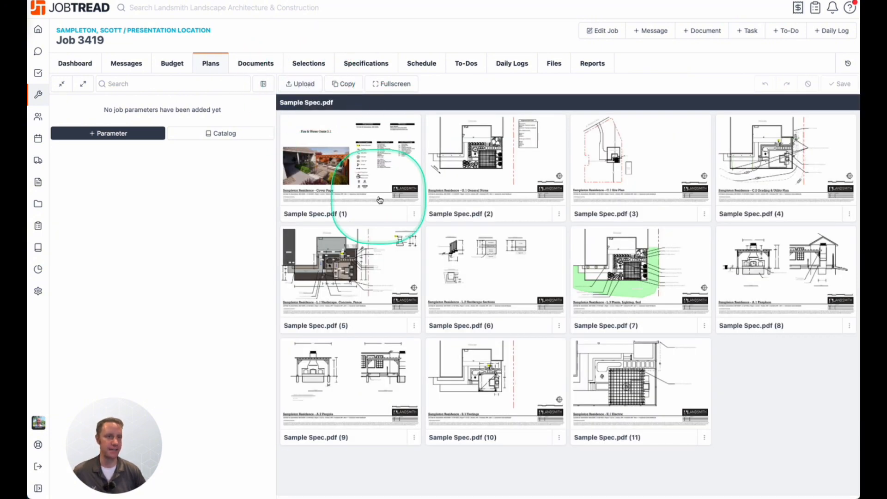
left_click(392, 261)
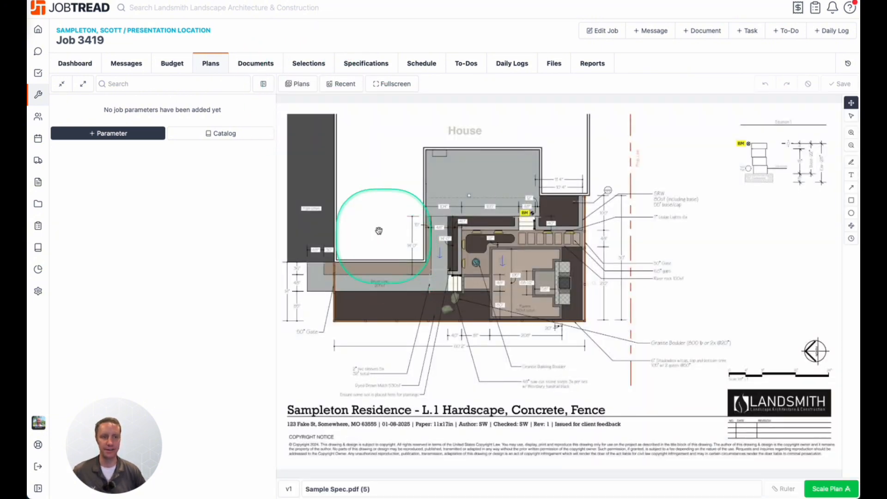
left_click(298, 84)
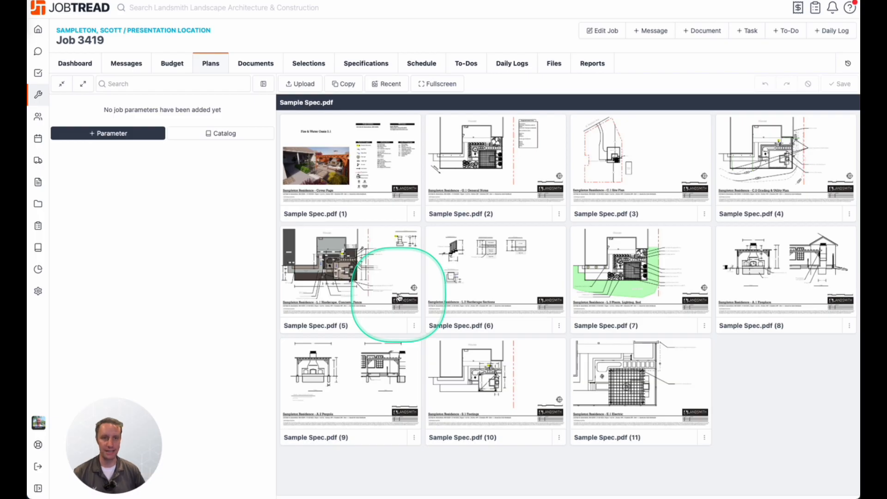
- Add the catalog cost group 300 Landscaping: Beds (STAFF) to the job's empty budget
left_click(171, 63)
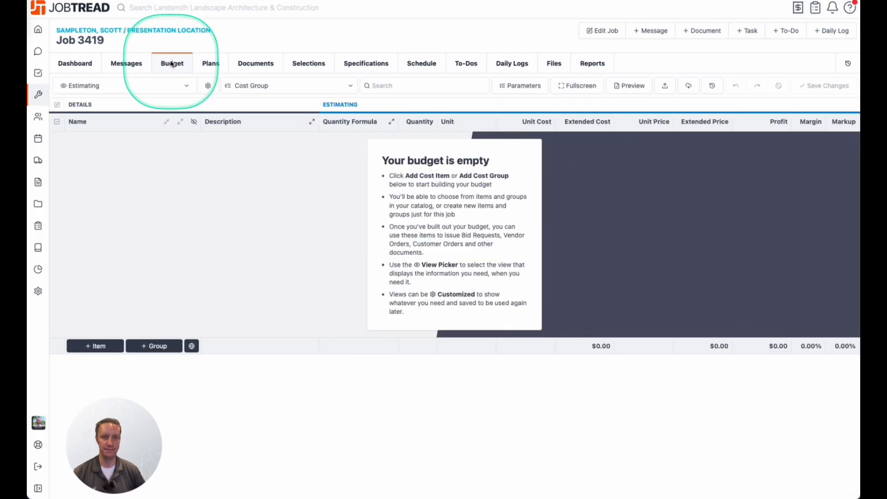
left_click(165, 348)
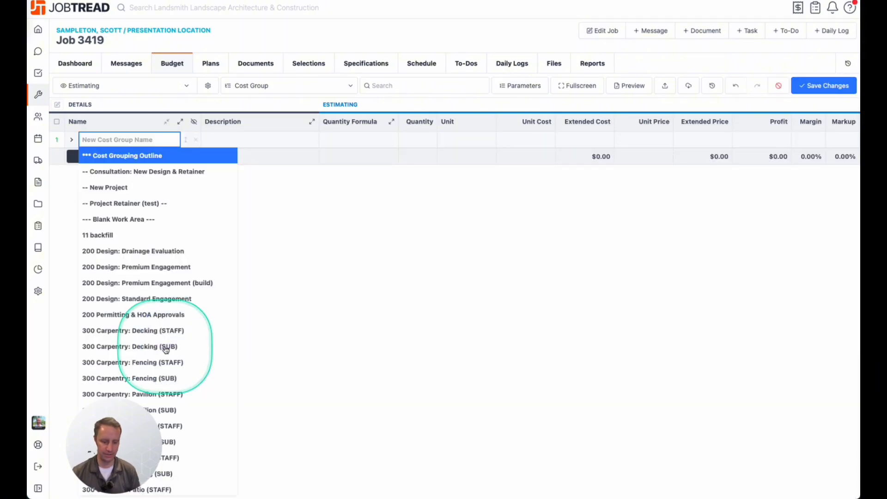
type("beds")
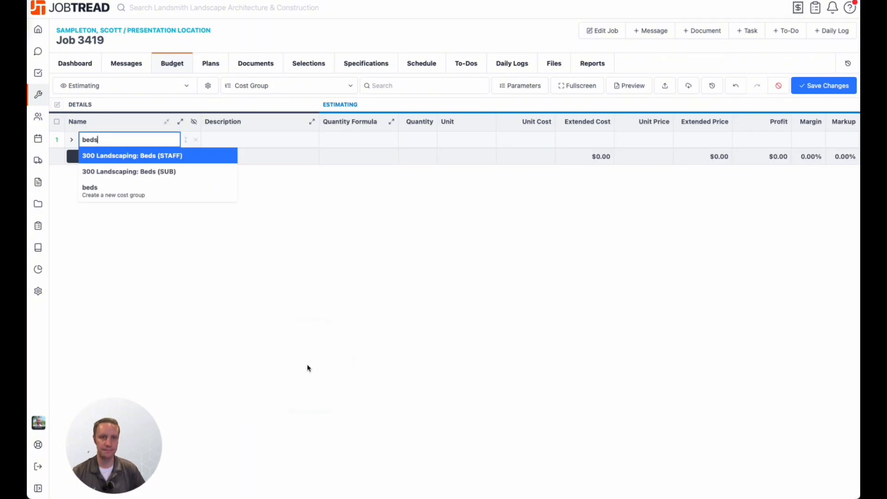
key("Return")
- Examine the quantity formulas of the material selections in Landscaping: Beds, including the individual mulch items
left_click(71, 140)
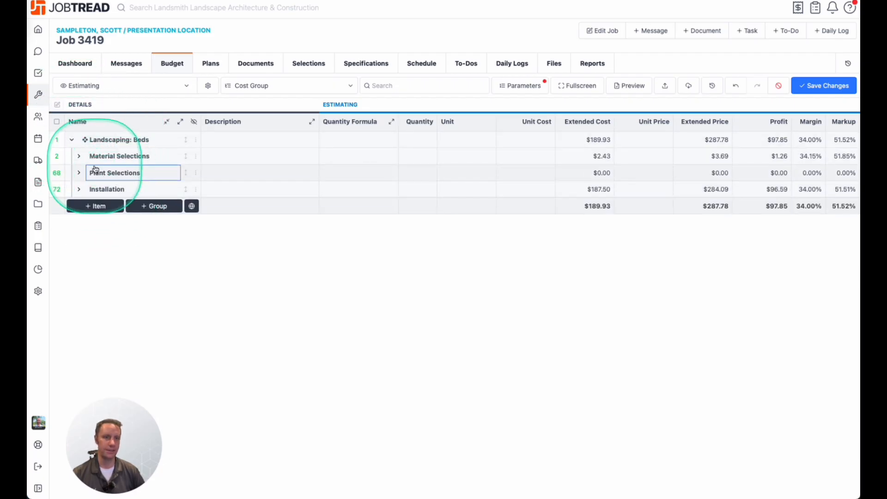
left_click(78, 158)
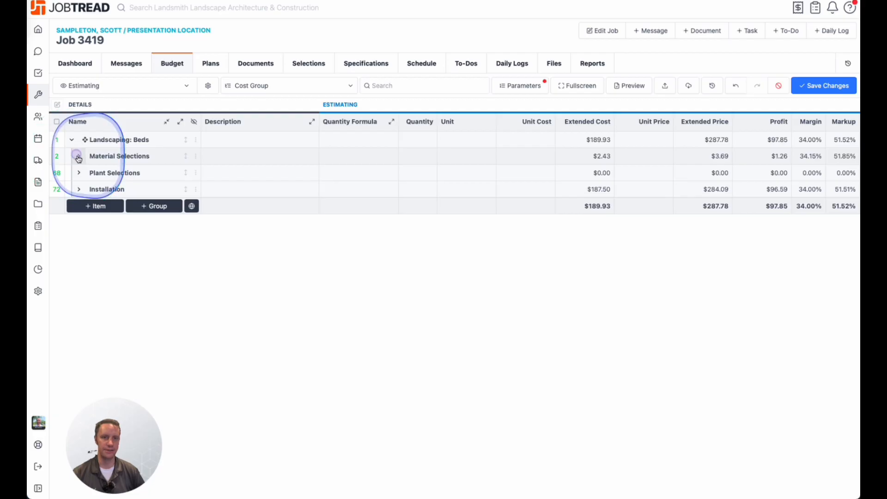
left_click(341, 175)
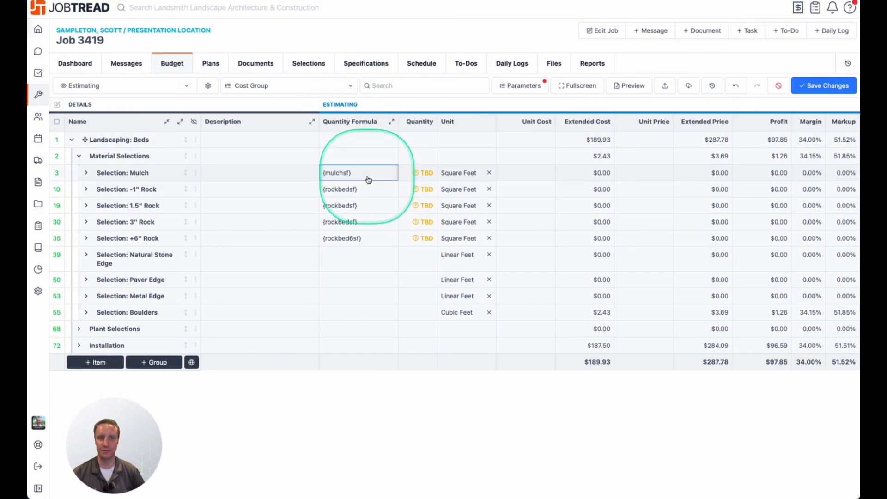
left_click(86, 172)
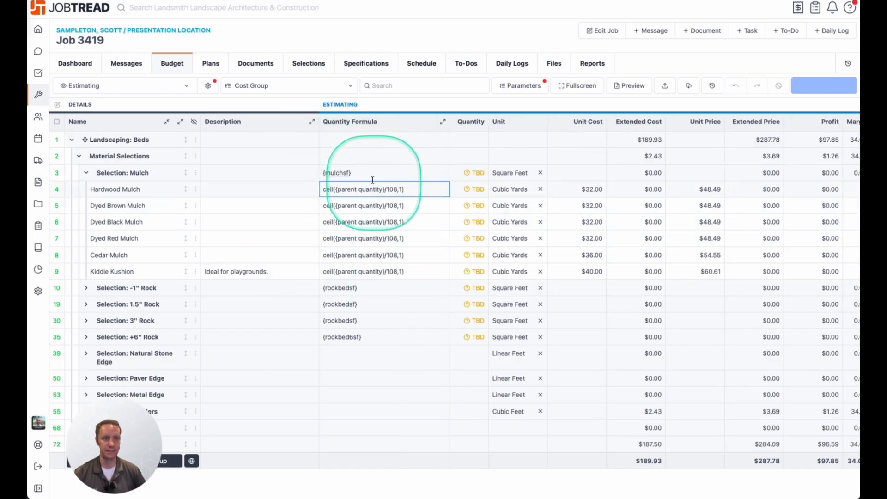
left_click(370, 173)
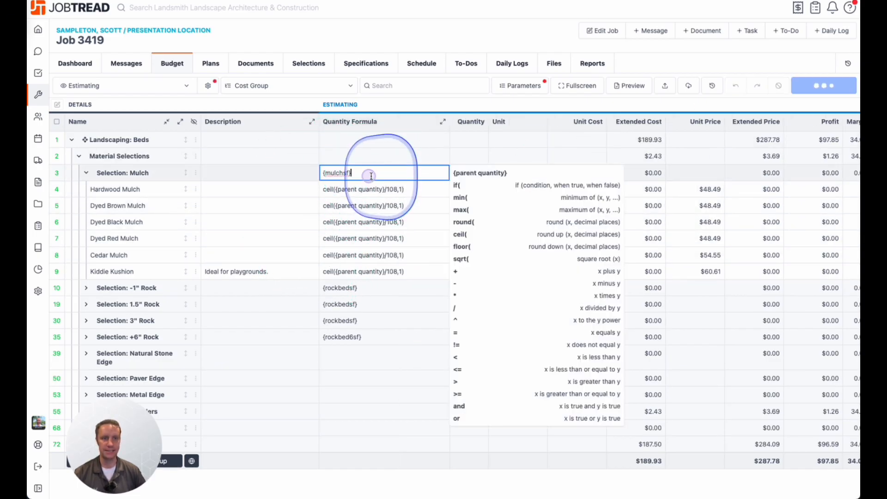
left_click(74, 140)
left_click(79, 156)
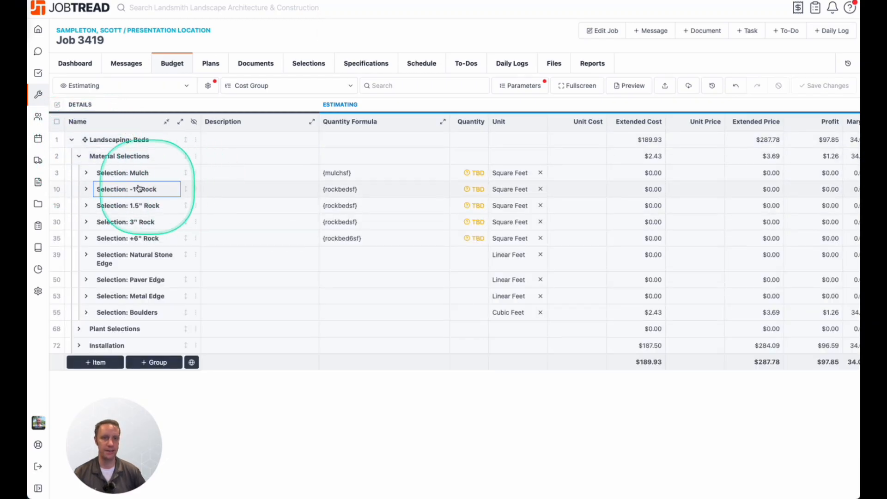
- Clear the quantity formula of Selection: Mulch and set its quantity to 450 square feet
left_click(392, 172)
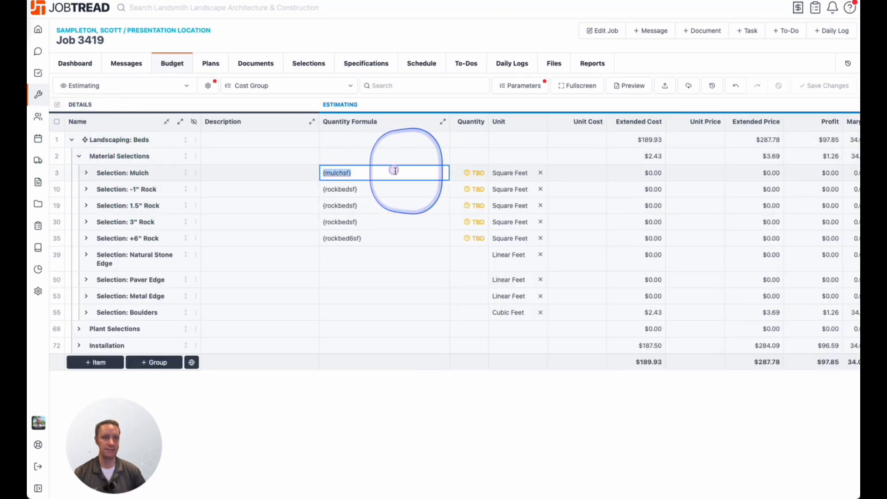
key("BackSpace")
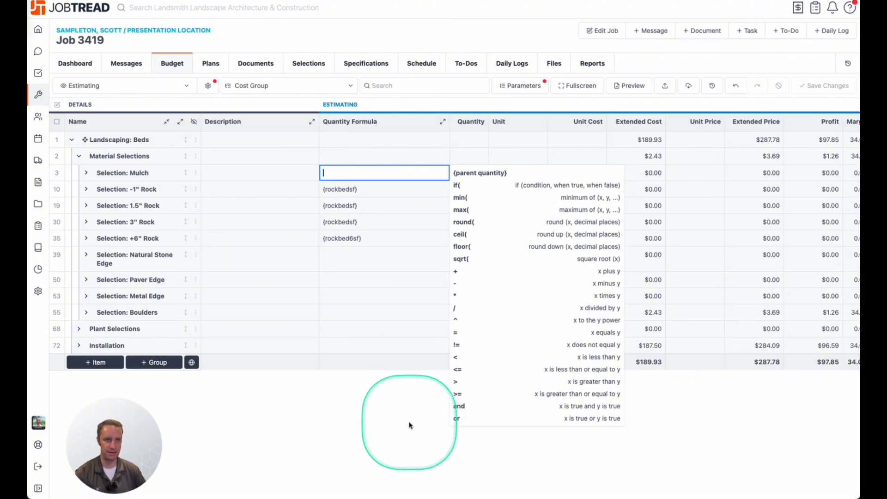
left_click(409, 426)
left_click(475, 176)
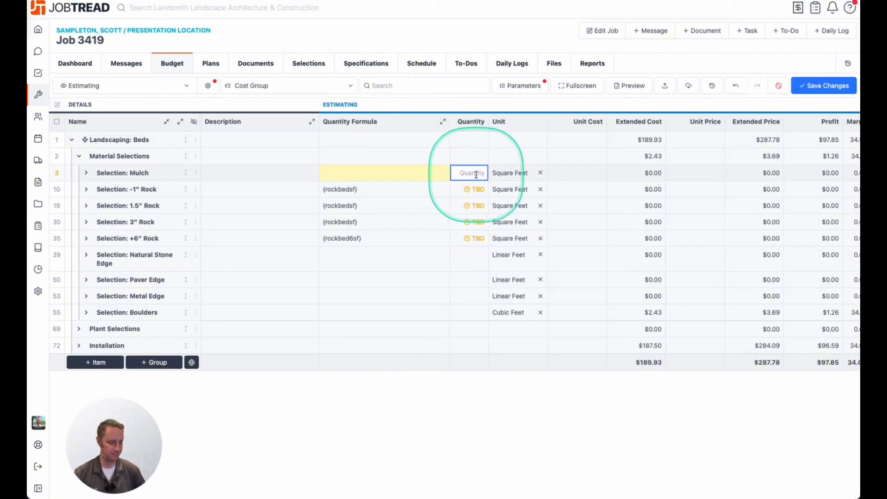
type("450")
left_click(507, 400)
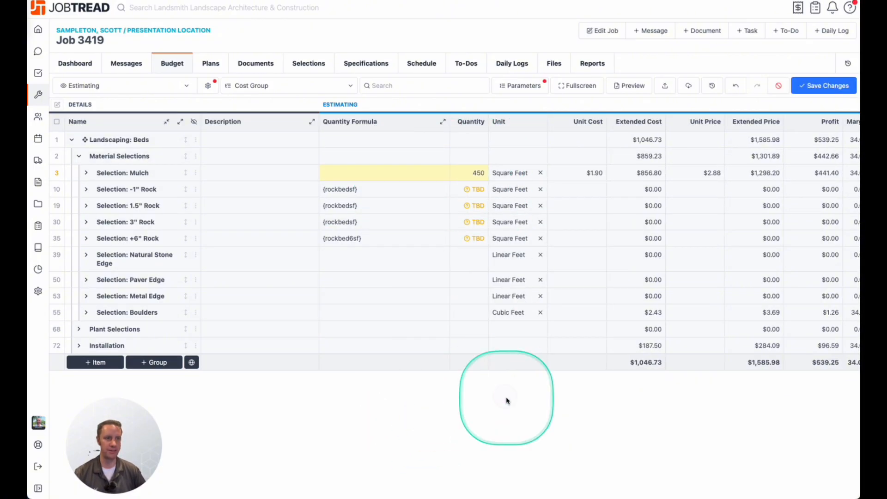
- Check the individual mulch item quantities, restore the {mulchsf} quantity formula on Selection: Mulch and save the budget
left_click(88, 172)
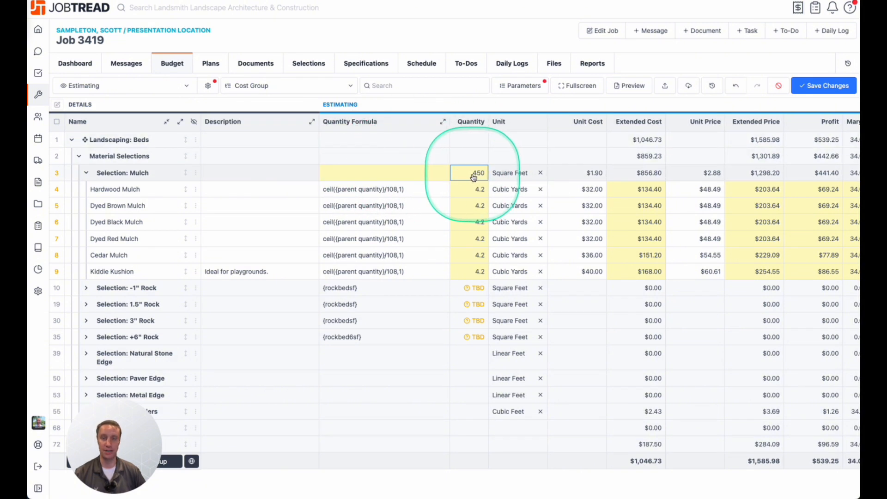
left_click(405, 174)
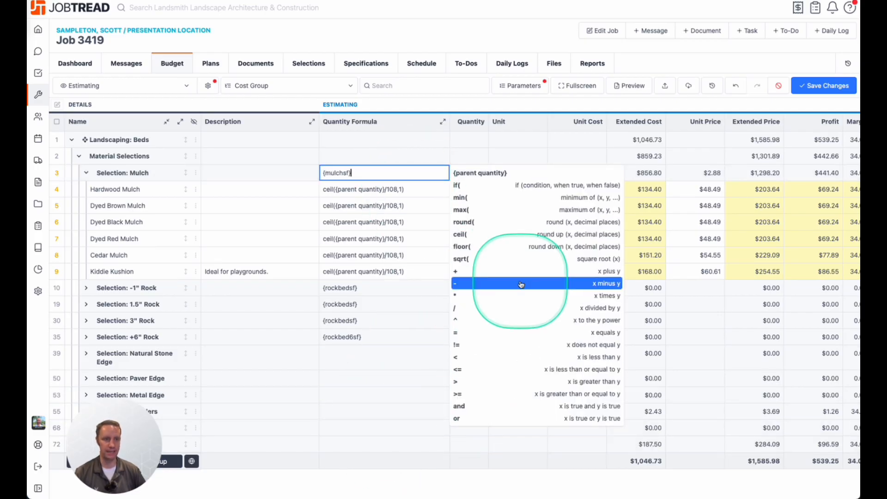
left_click(829, 88)
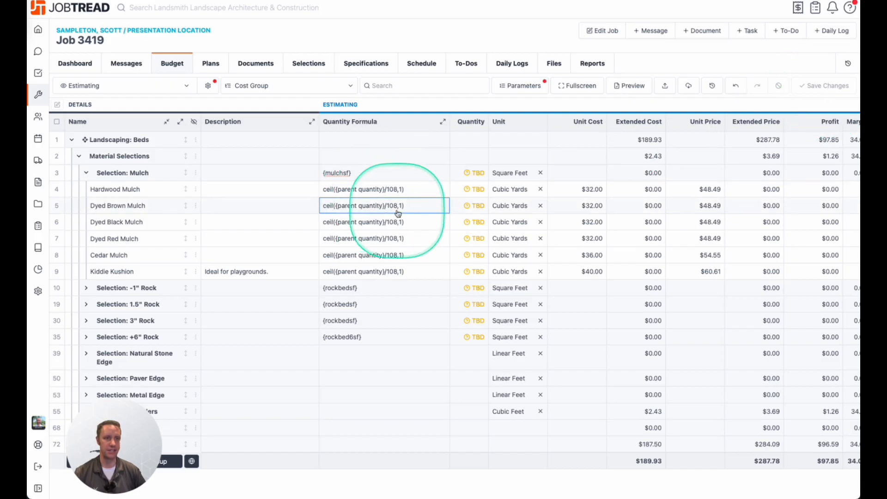
left_click(86, 174)
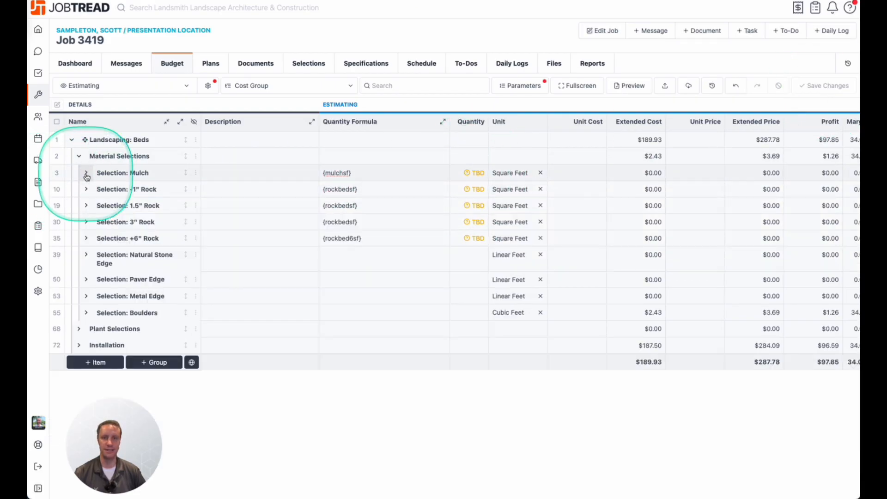
- Compare the job's plan parameter list with the parameters used in the budget's quantity formulas
left_click(218, 67)
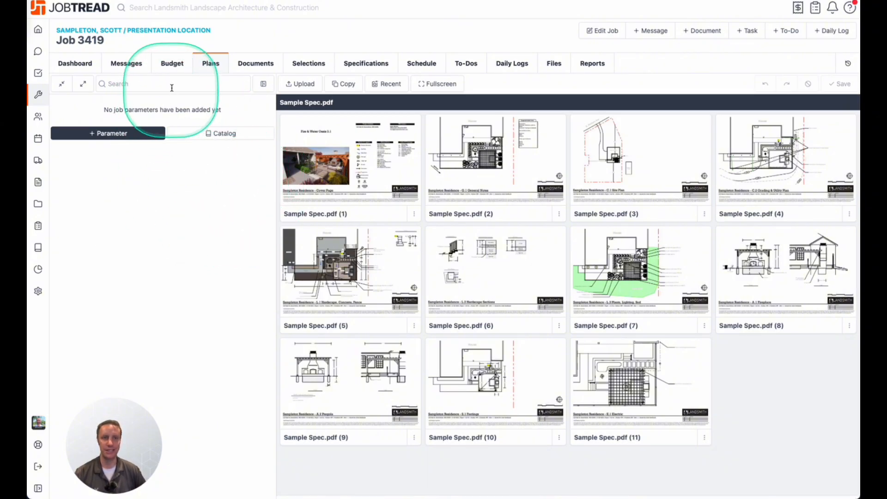
left_click(171, 66)
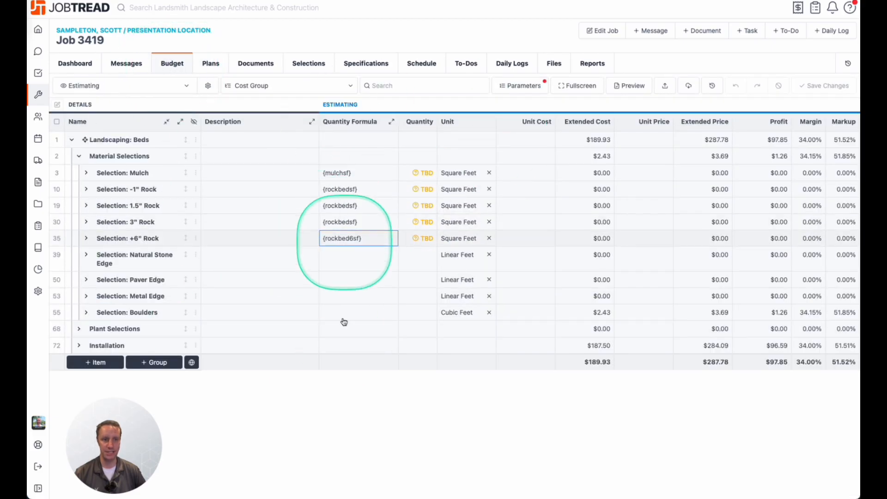
left_click(211, 63)
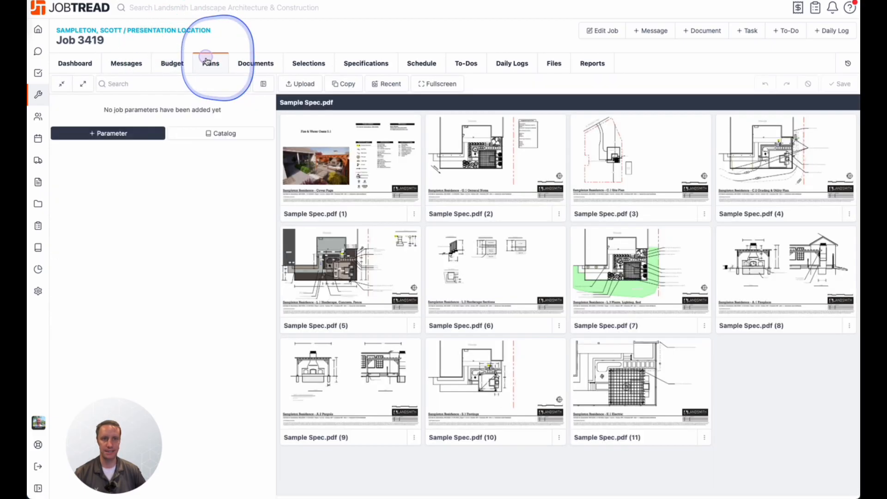
left_click(175, 65)
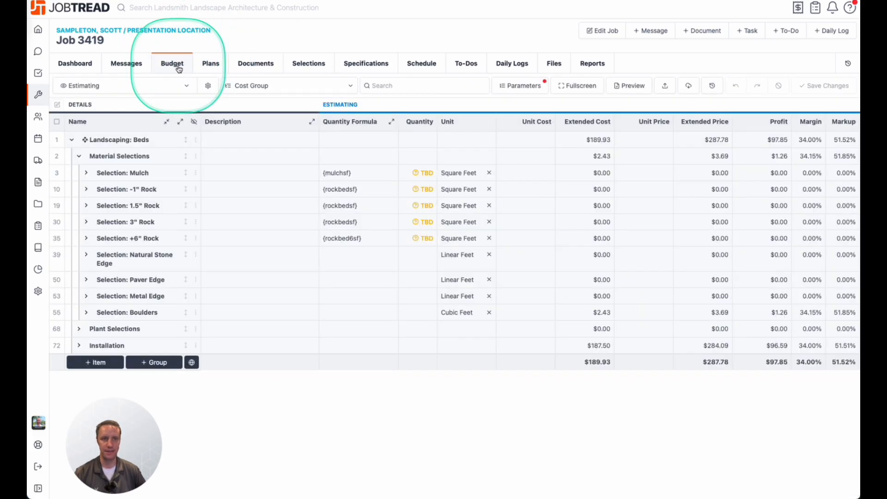
- Add the job parameters MulchSF, RockBed6sf, PerennialGrass, Shrub, Tree and Rockbedsf, and show them alongside the plans
left_click(523, 86)
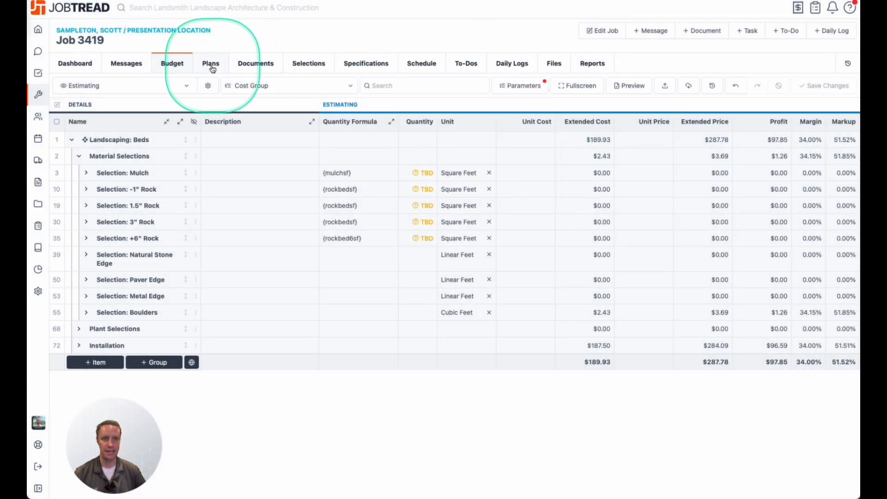
left_click(210, 65)
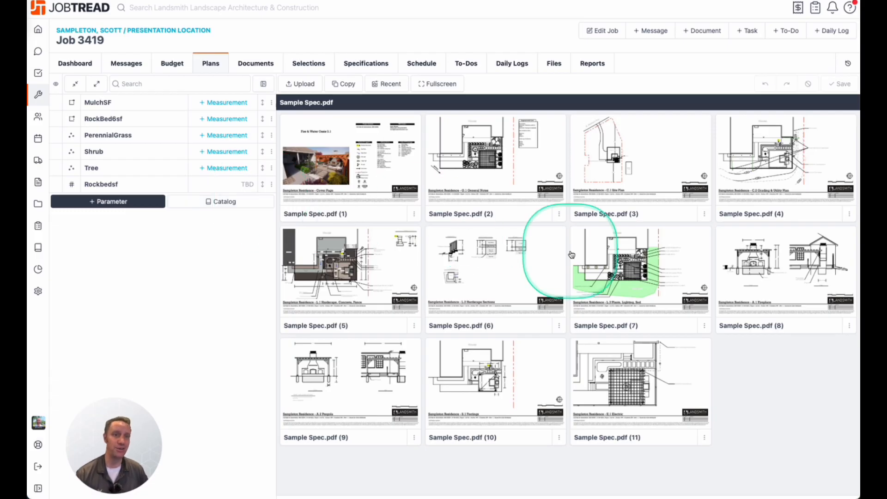
- Inspect the mulch quantity formula in the catalog's 300 Landscaping: Beds (STAFF) cost group, and return to the job's budget
left_click(182, 67)
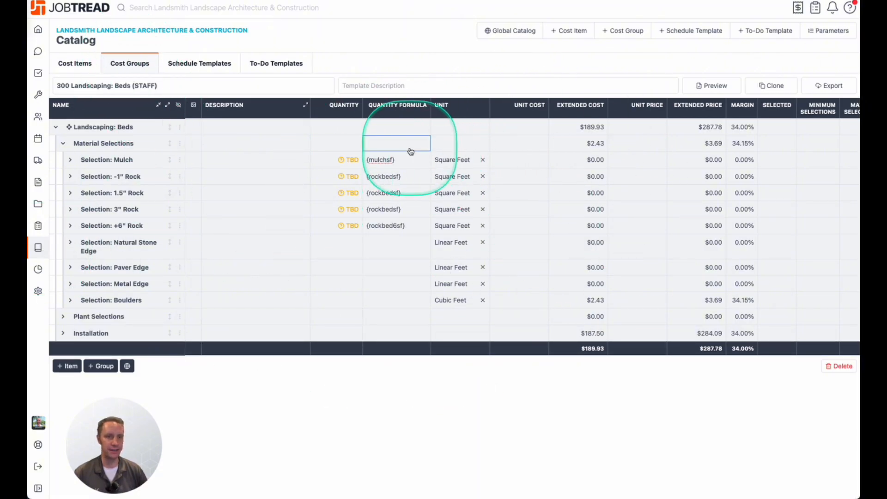
left_click(72, 160)
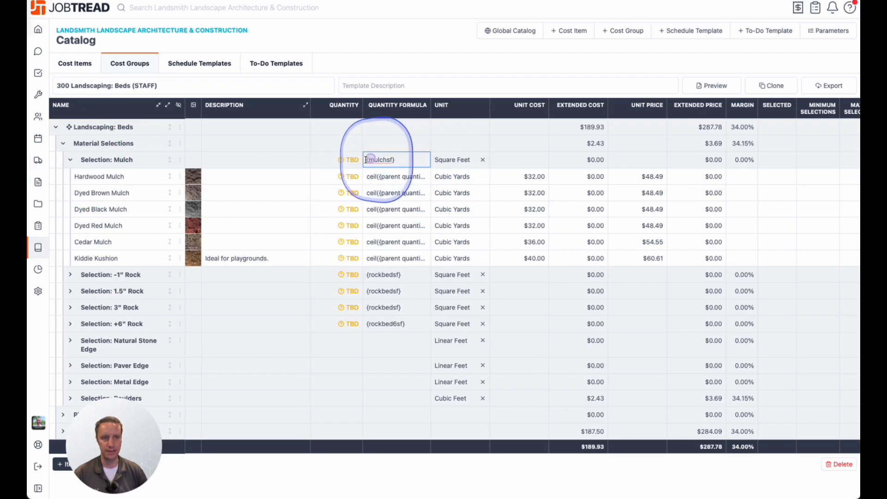
left_click(372, 160)
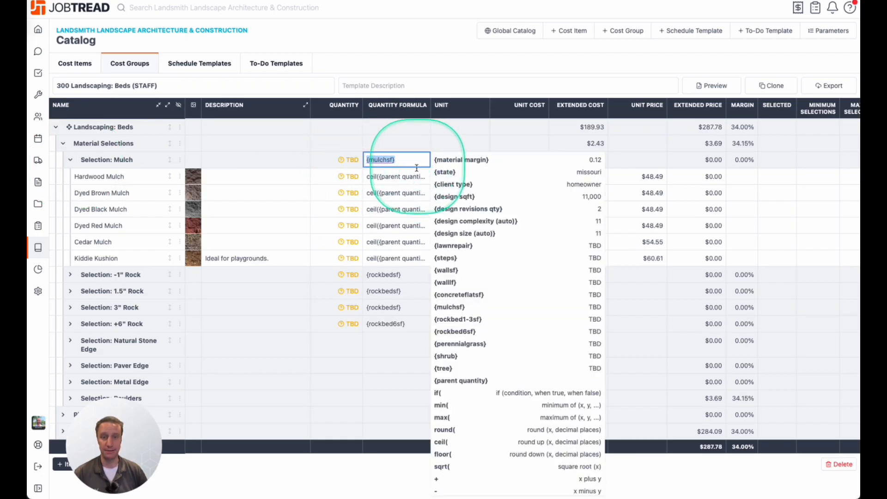
left_click(401, 474)
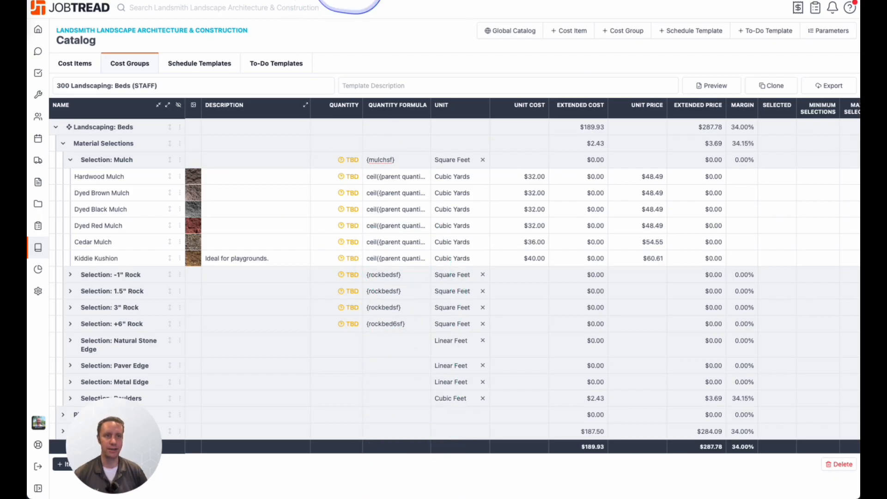
left_click(350, 0)
left_click(226, 228)
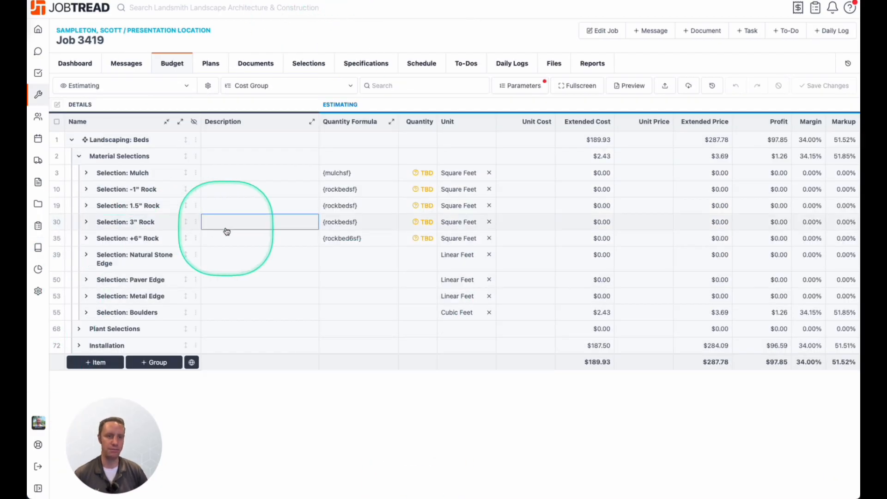
left_click(364, 157)
left_click(388, 259)
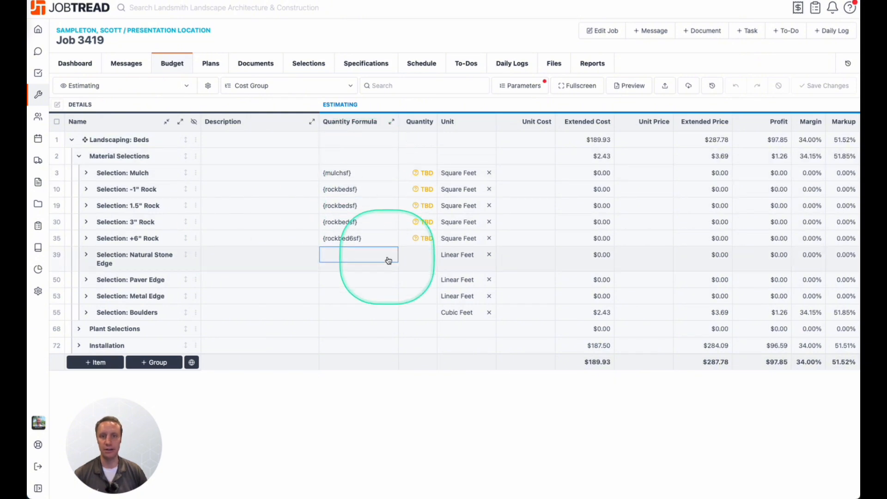
left_click(323, 204)
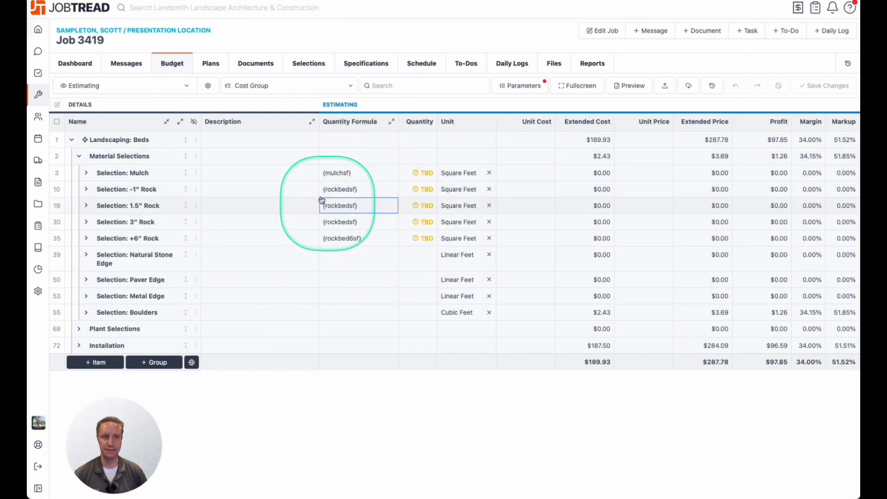
- Open the L.1 Hardscape, Concrete, Fence sheet, Sample Spec.pdf (5), from the job's plans
left_click(211, 62)
left_click(104, 103)
left_click(150, 170)
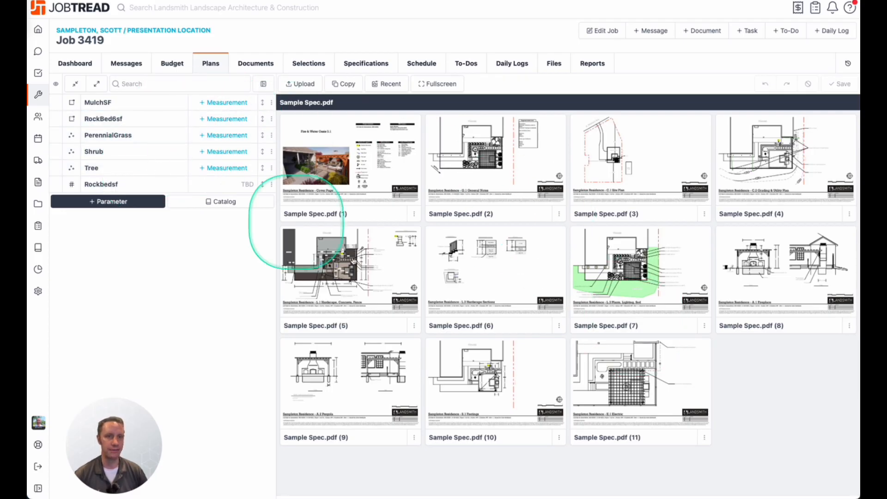
left_click(380, 279)
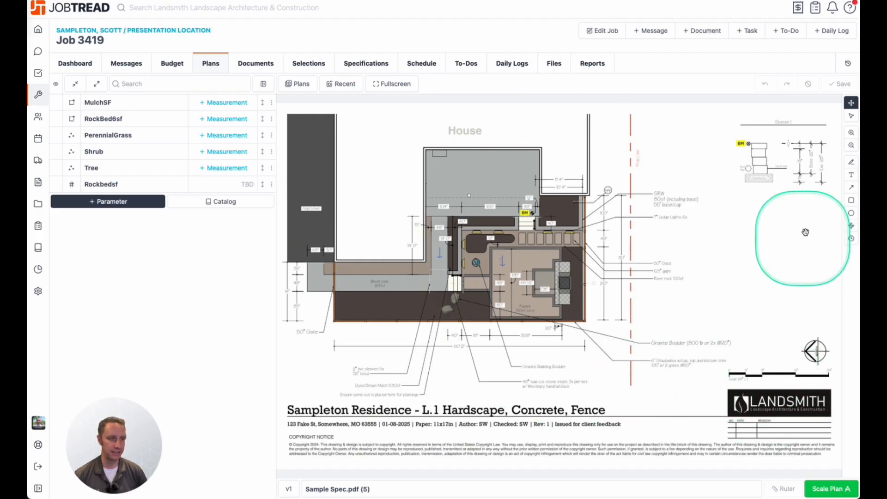
- Set the plan sheet to the preset scale 1/8" = 1'-0", matching the printed scale bar
scroll(719, 315, "up", 2)
left_click(854, 134)
left_click_drag(768, 238, 561, 115)
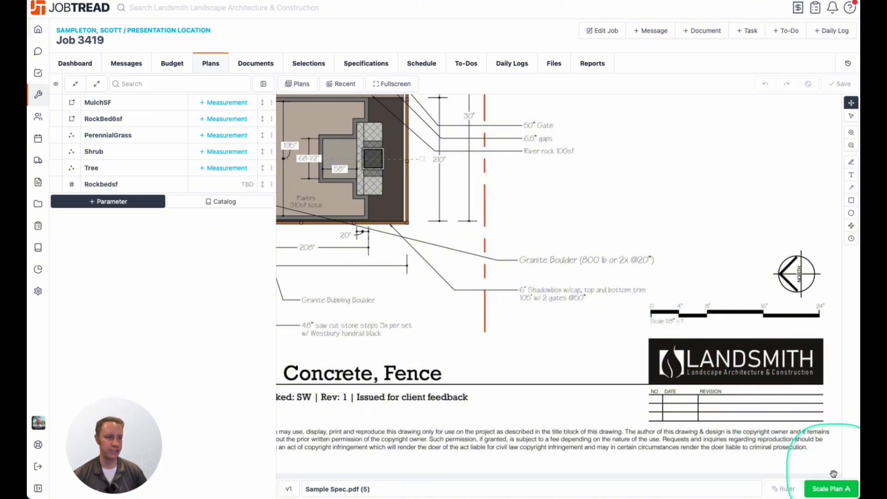
left_click(830, 490)
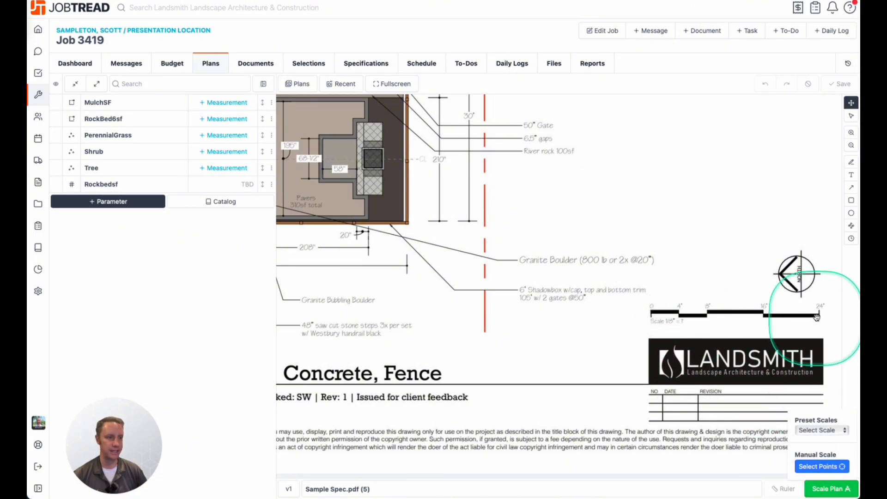
left_click(845, 431)
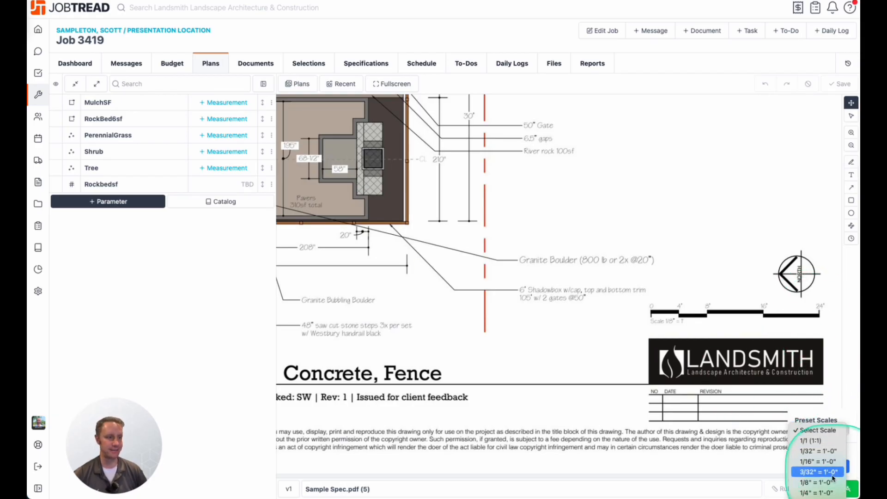
scroll(823, 460, "down", 5)
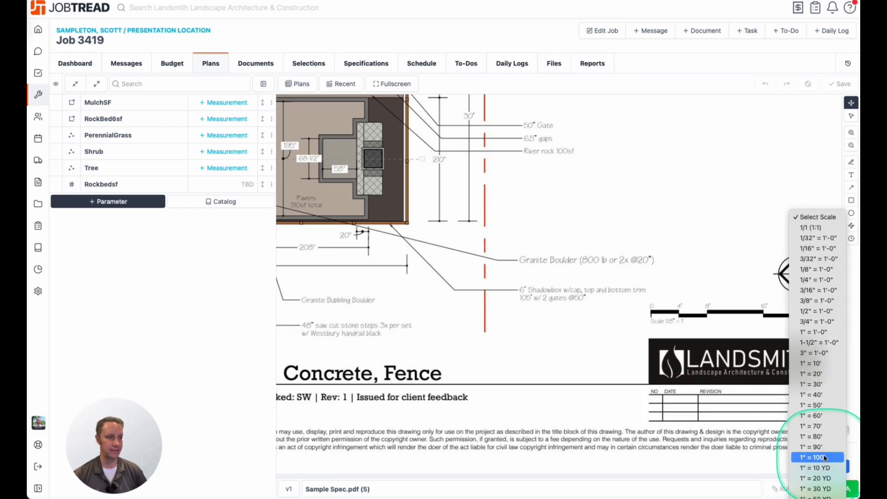
left_click(807, 273)
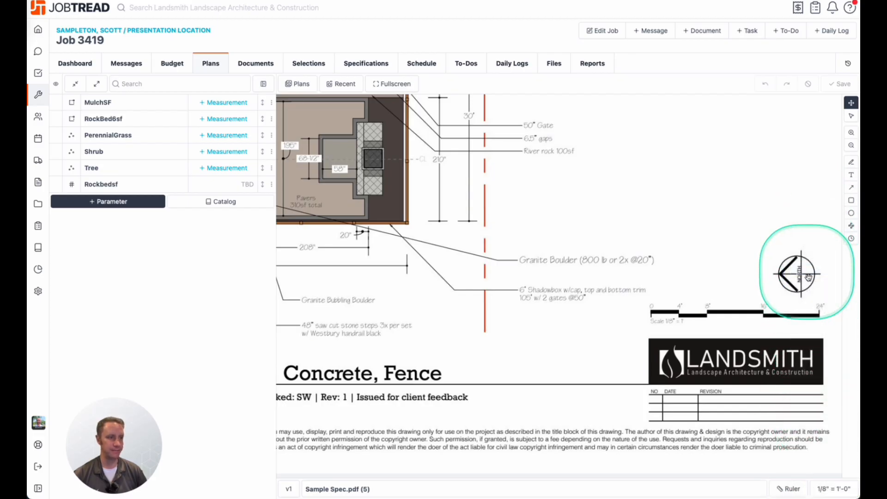
- Start an area measurement for MulchSF and trace the L-shaped mulch bed beside the walkway and steps, about 63 ft²
left_click(852, 147)
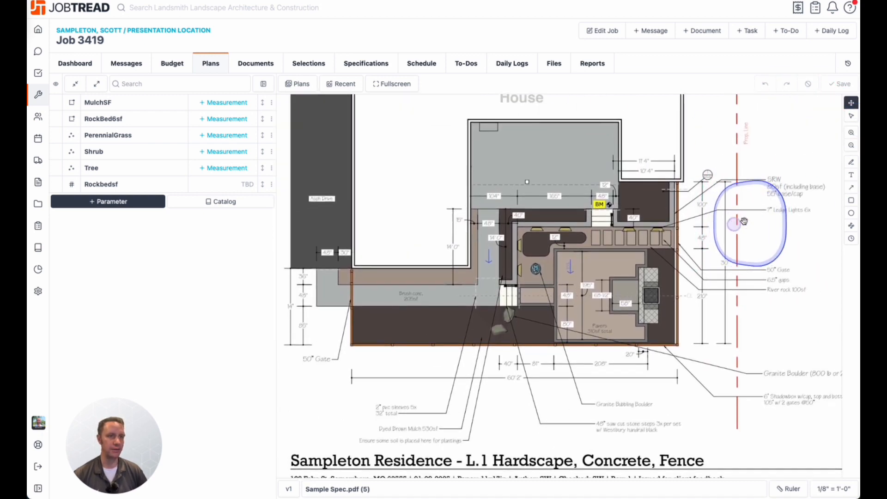
left_click(851, 133)
left_click_drag(758, 233, 797, 223)
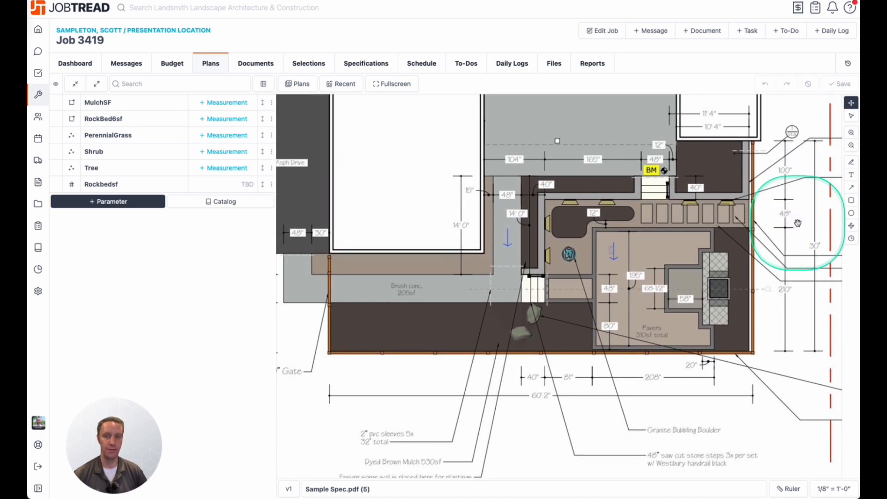
left_click(217, 103)
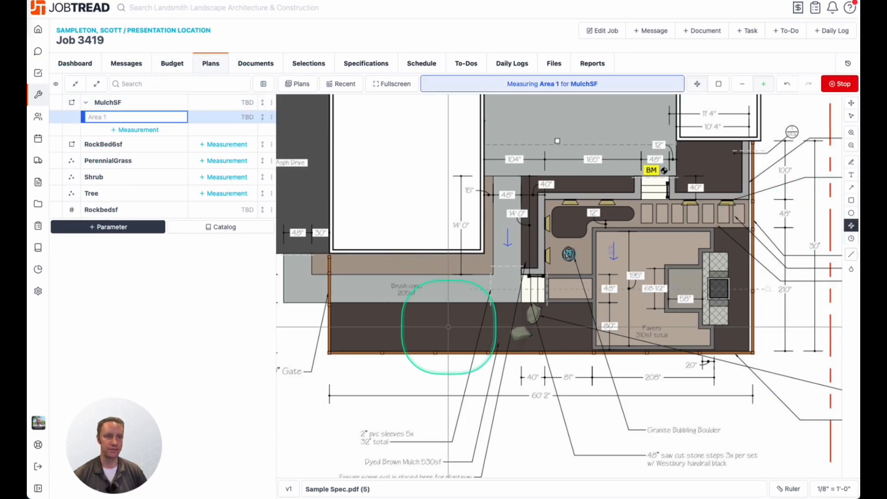
left_click(521, 267)
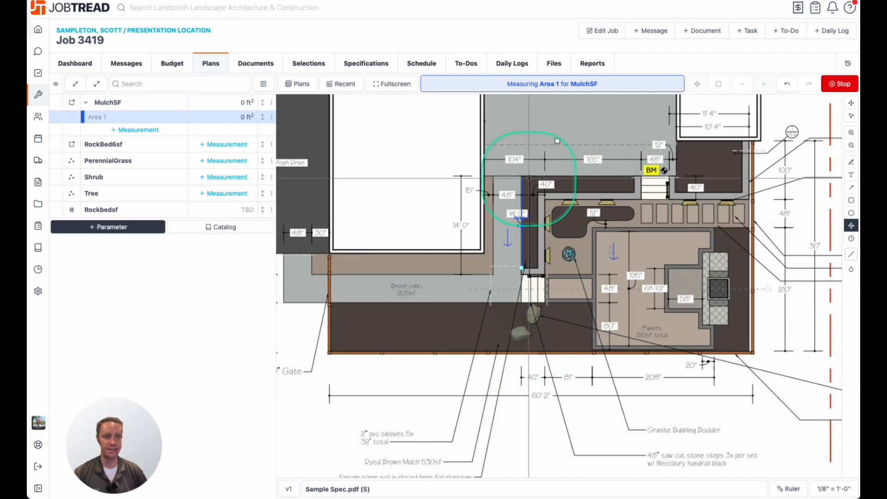
left_click(521, 176)
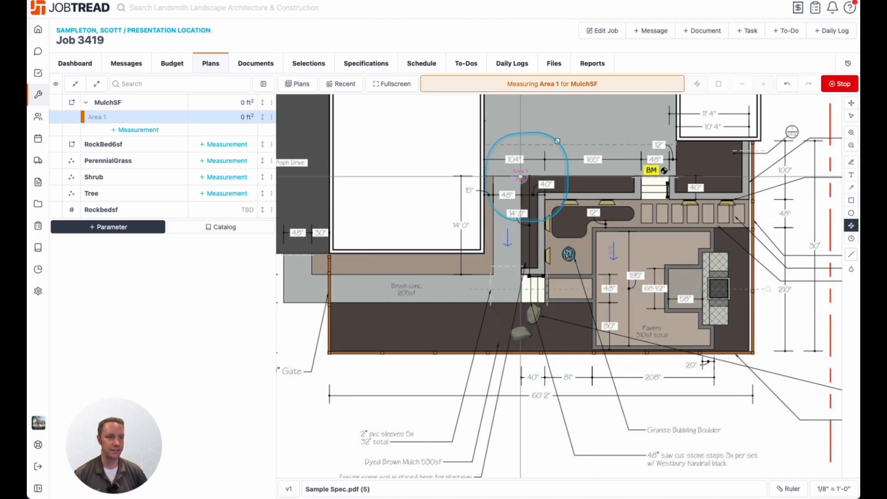
left_click(634, 177)
left_click(634, 192)
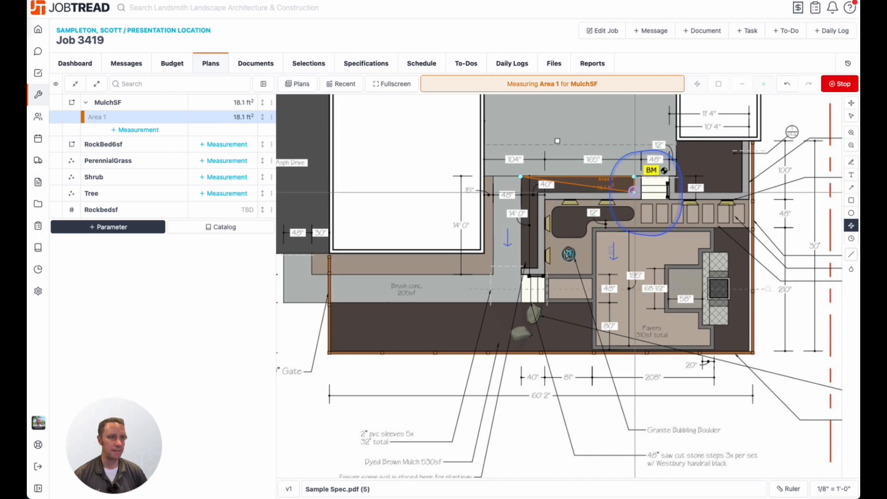
left_click(538, 192)
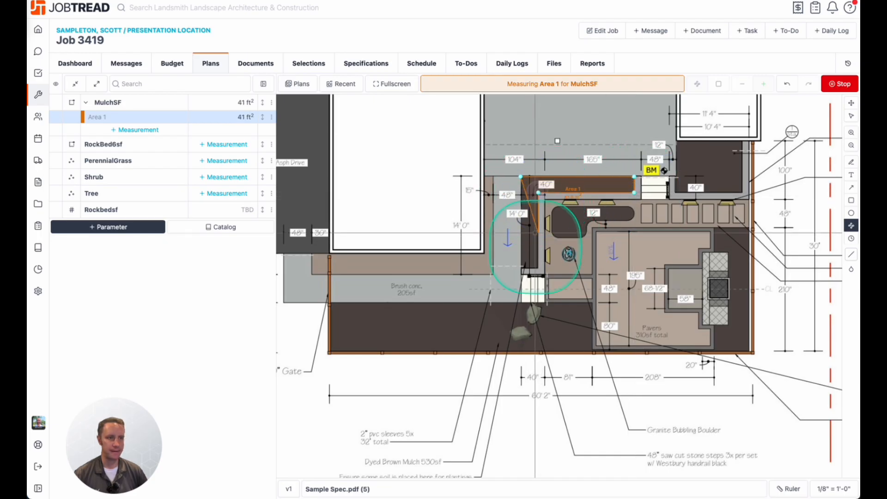
left_click(538, 267)
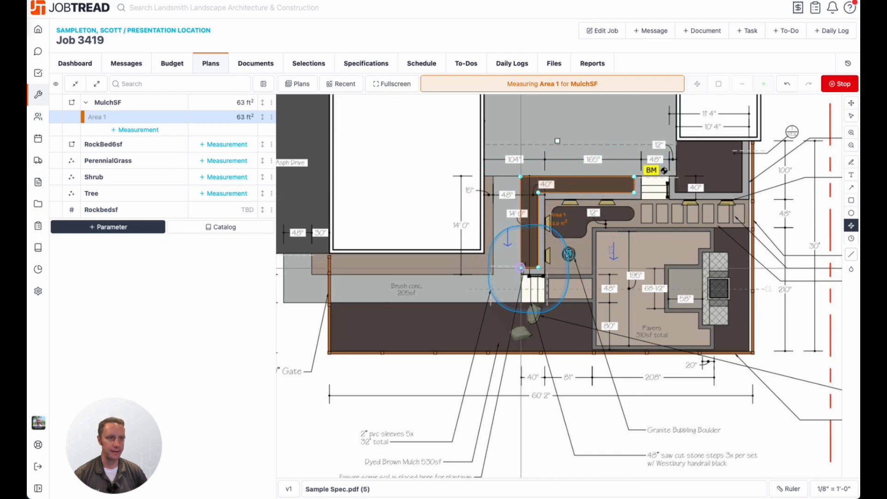
left_click(521, 268)
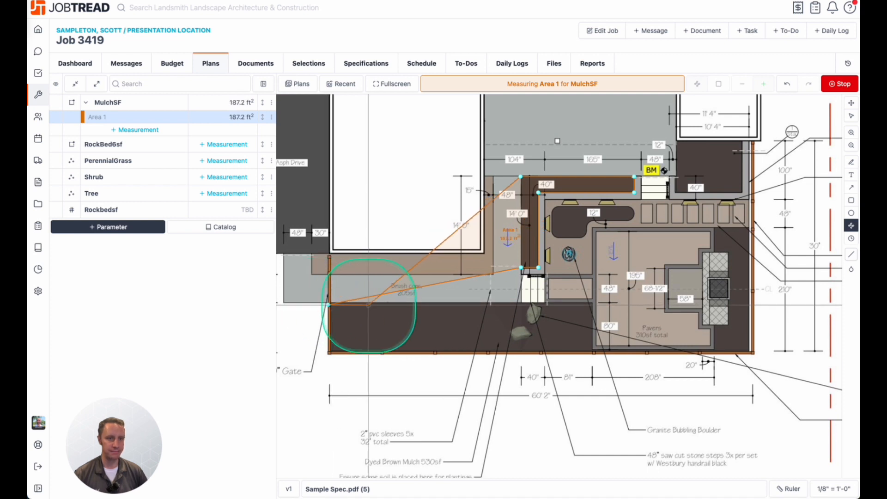
left_click(329, 305)
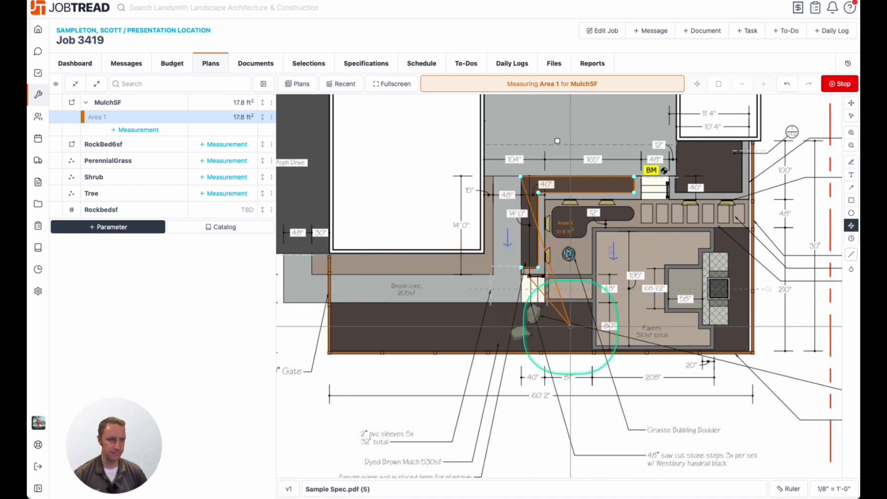
key("Return")
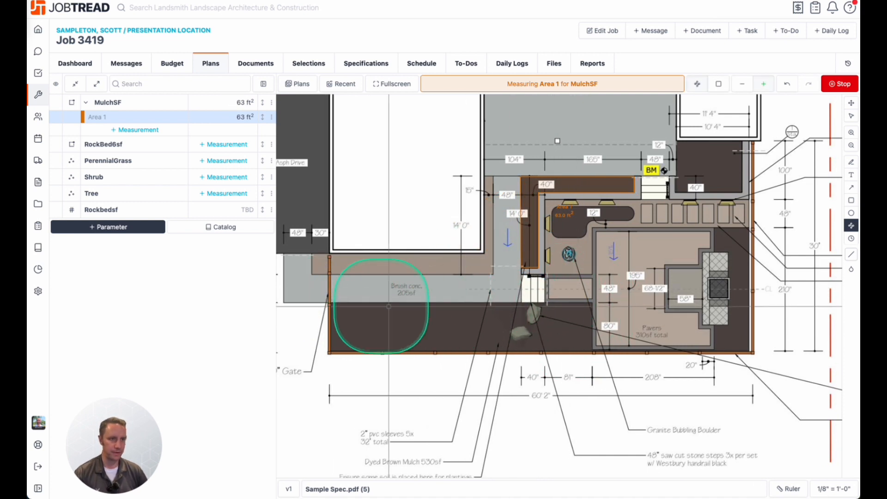
- Add the long rectangular mulch bed between the concrete walk and the fence to the MulchSF area, about 258 ft²
left_click(98, 117)
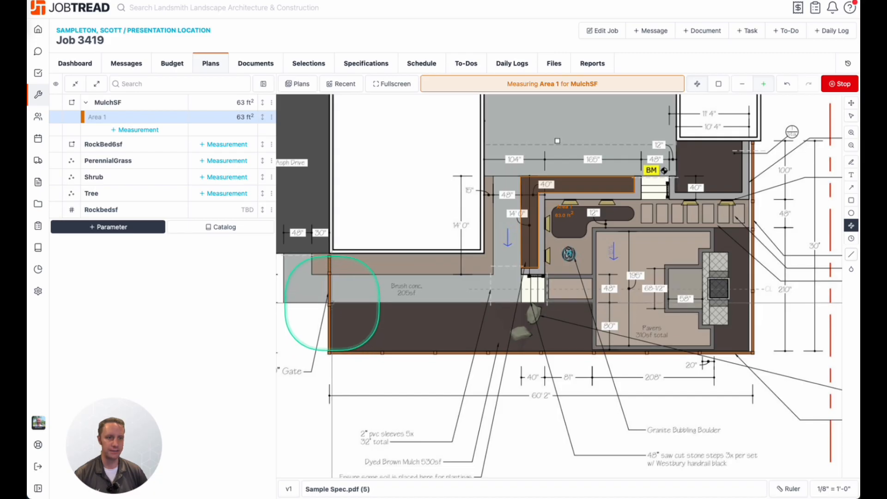
left_click(332, 302)
left_click(332, 351)
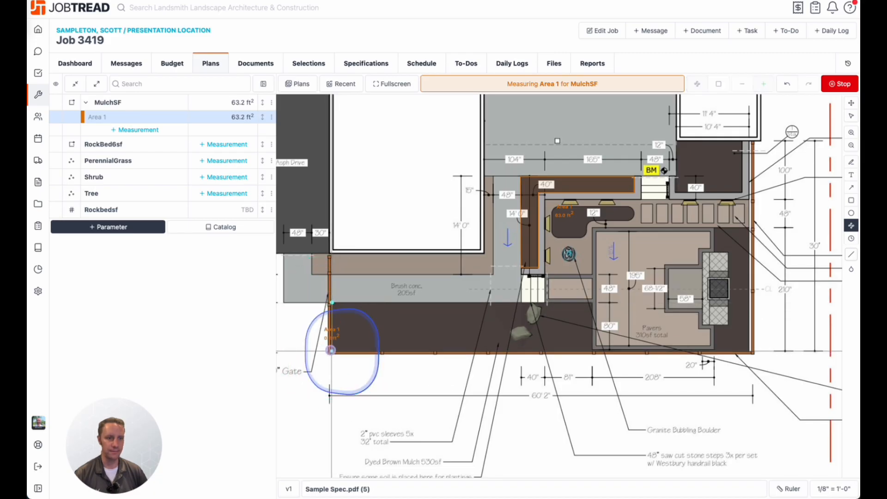
left_click(593, 351)
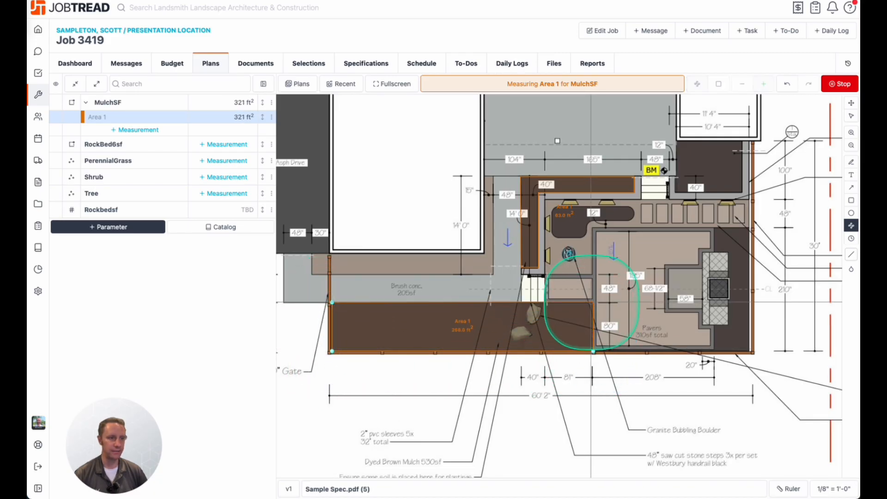
double_click(593, 303)
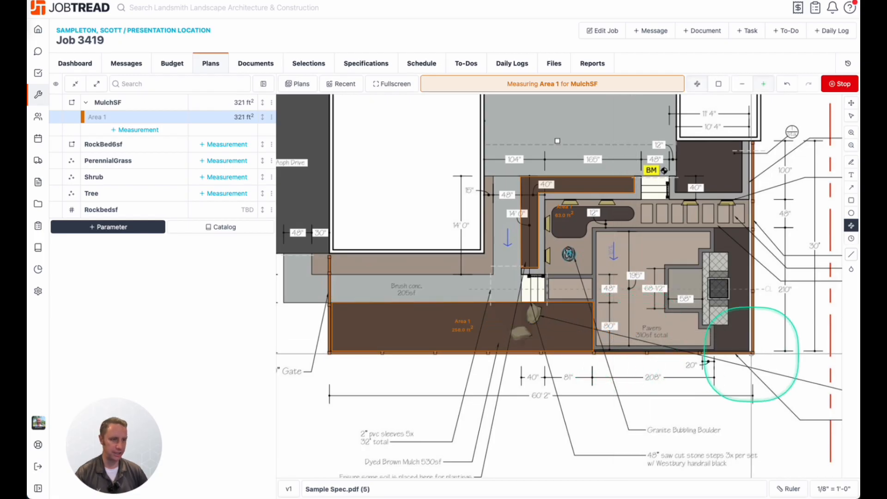
- Trace the mulch bed behind the fireplace along the fence into the same MulchSF area, about 68 ft²
left_click(714, 349)
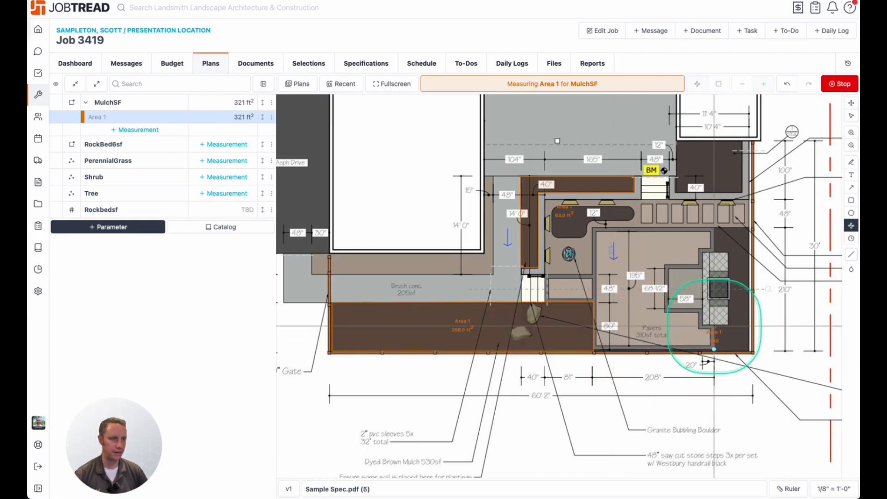
left_click(714, 326)
left_click(726, 326)
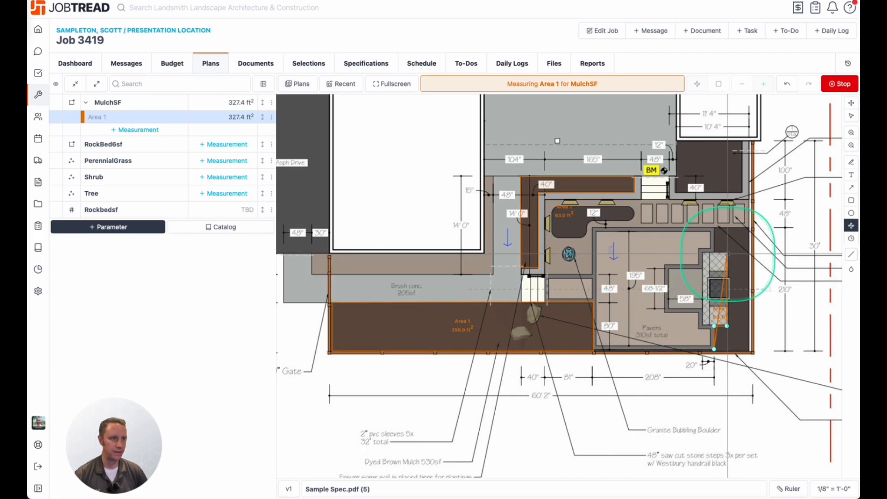
left_click(727, 253)
left_click(714, 253)
left_click(714, 228)
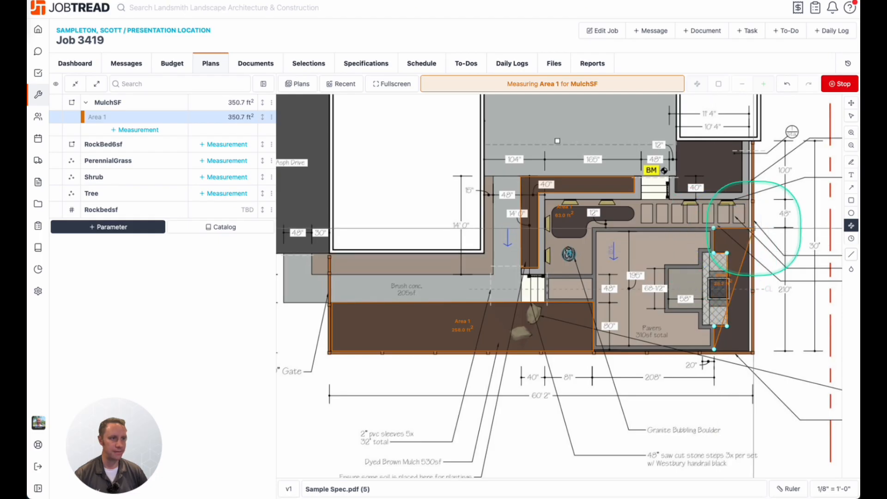
left_click(750, 227)
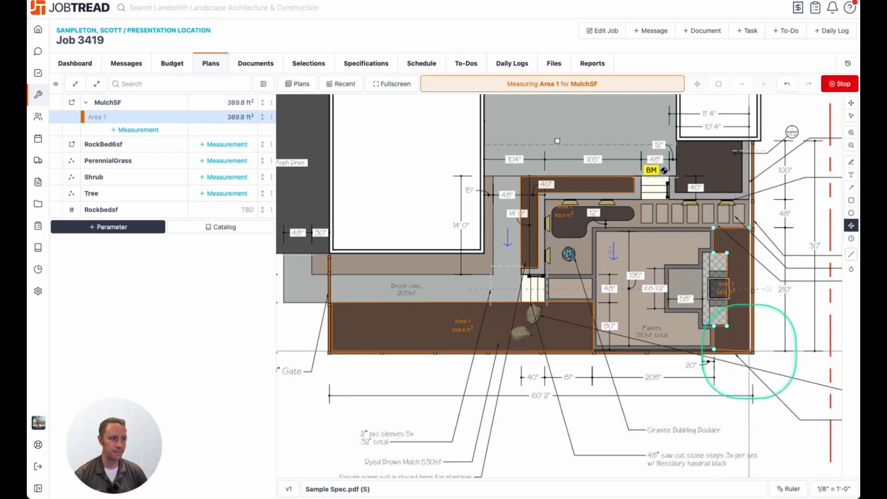
left_click(750, 349)
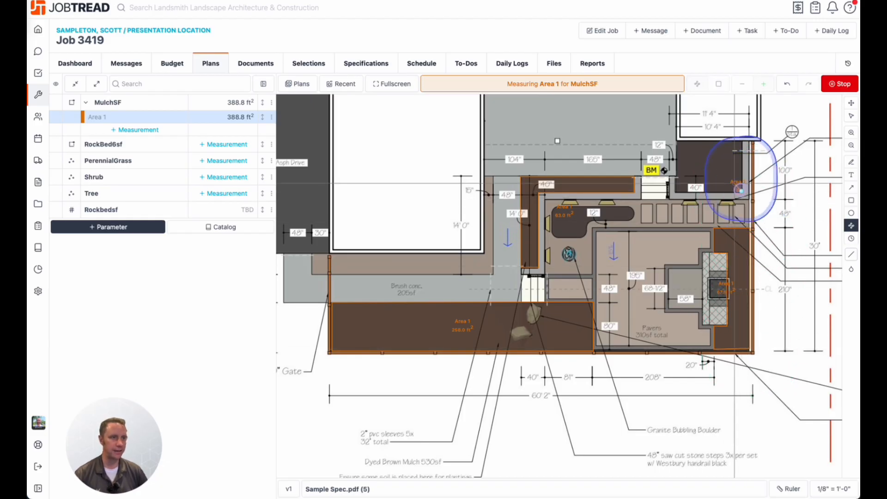
- Add the mulch bed at the house corner to the MulchSF area, about 62 ft², finish measuring and save
left_click(740, 143)
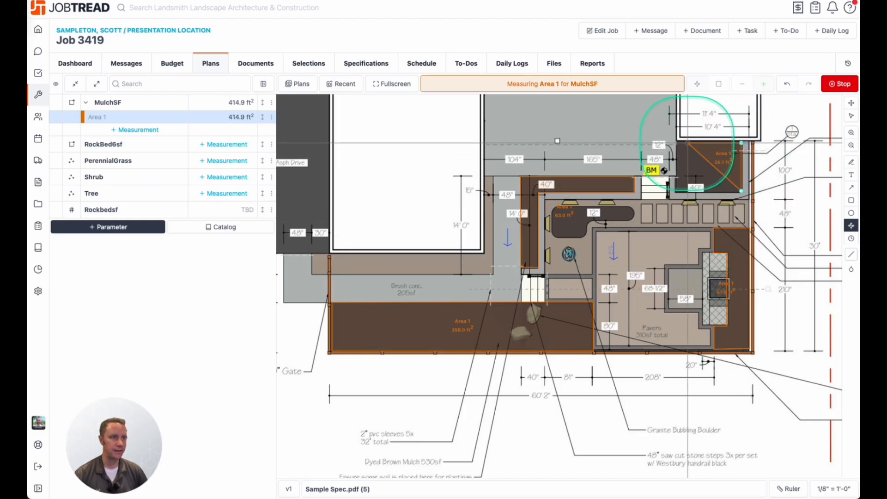
left_click(741, 191)
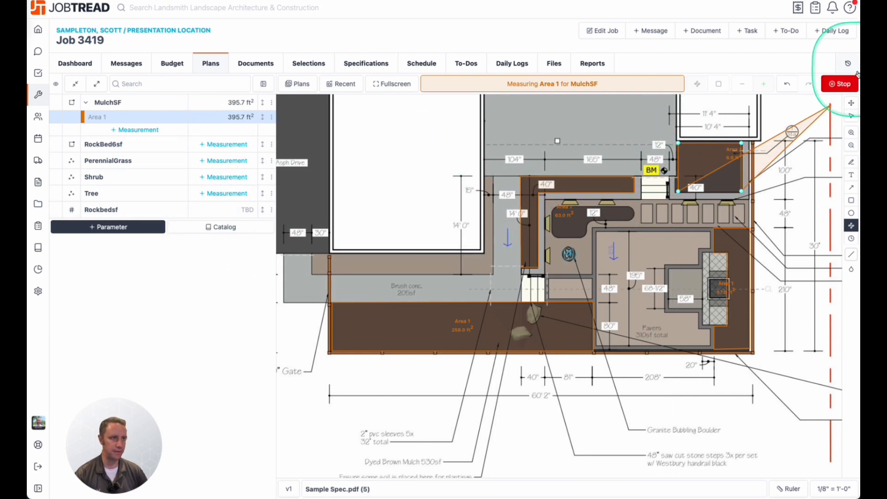
left_click(840, 85)
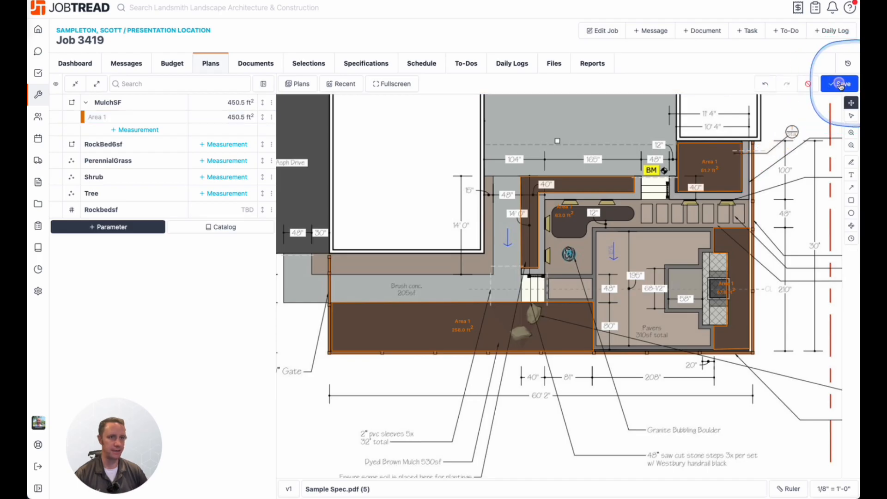
- Rename the MulchSF area measurement as Rear Beds, and add a second, undrawn area measurement under MulchSF
left_click(93, 117)
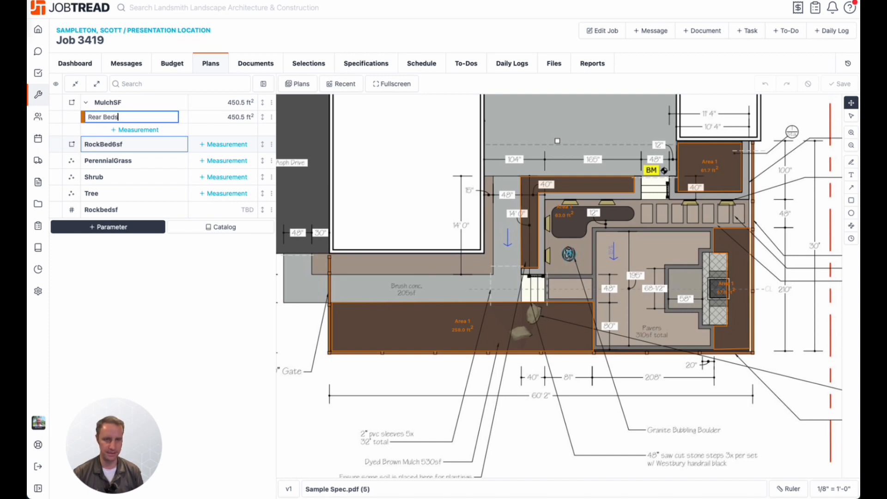
left_click(223, 134)
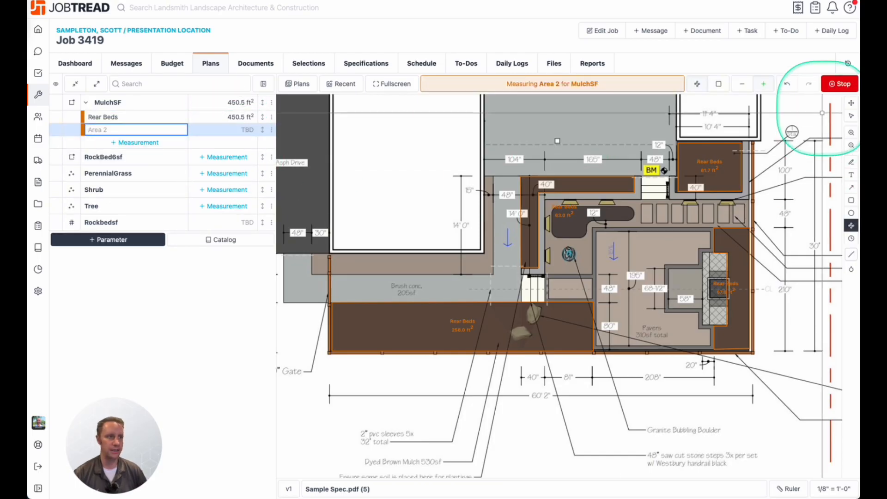
left_click(837, 84)
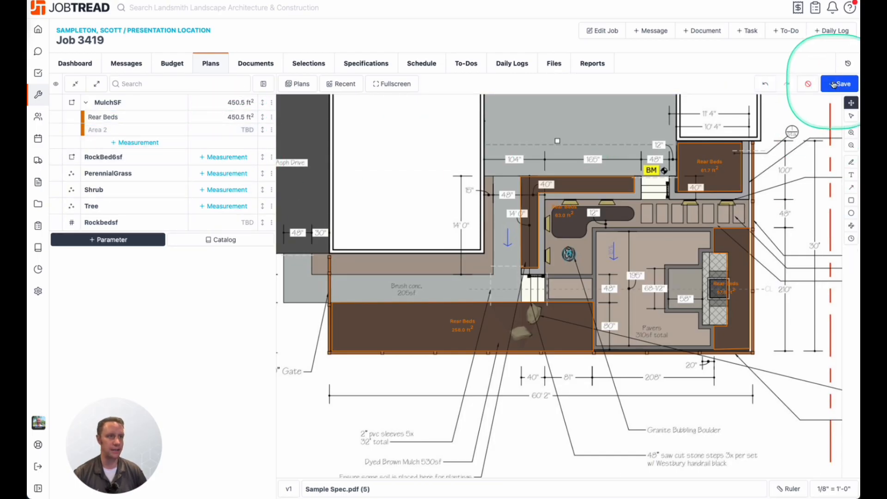
- Delete the undrawn Area 2 measurement from the MulchSF parameter
left_click(271, 130)
left_click(318, 147)
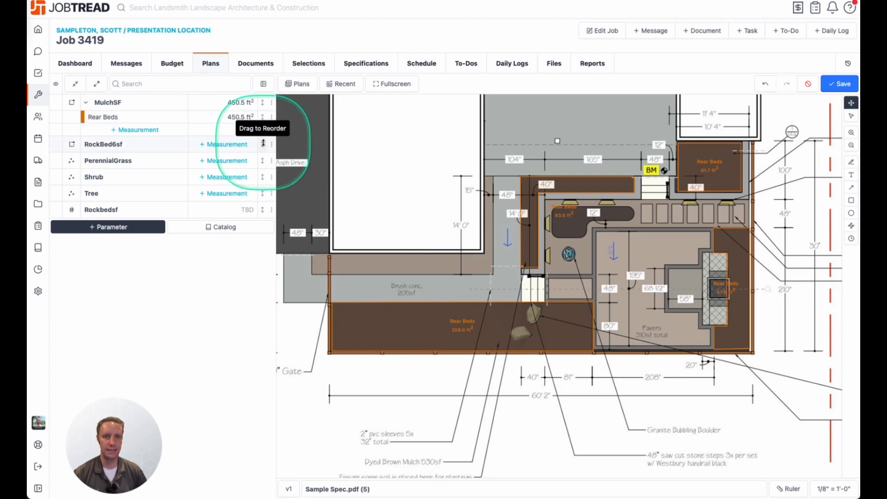
- Start an area measurement under RockBed6sf and trace the L-shaped bed around the granite bubbling boulder, about 94 ft²
left_click(221, 145)
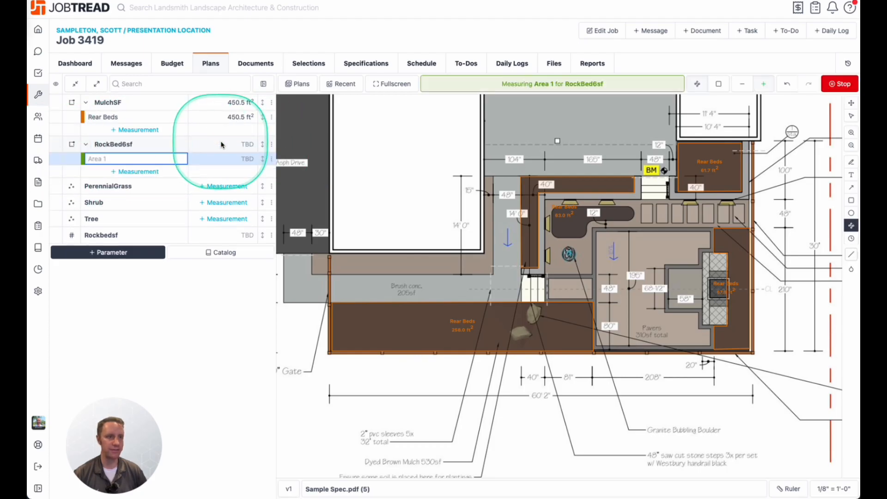
left_click(547, 274)
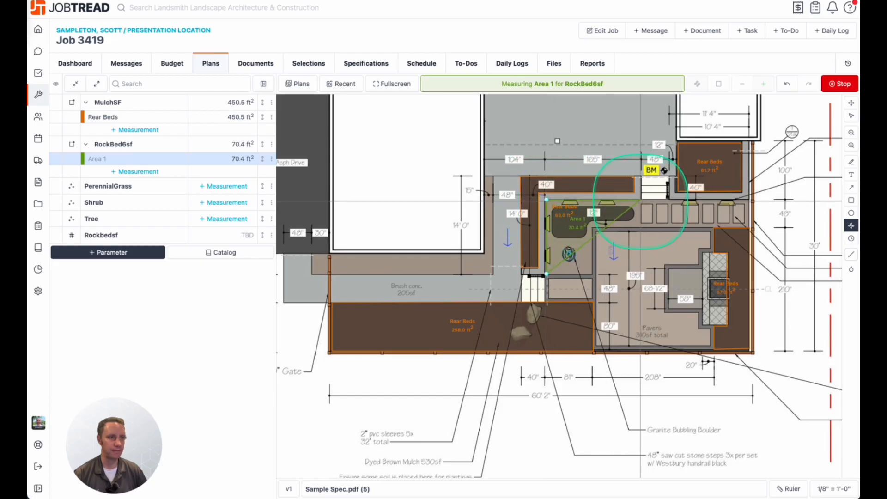
left_click(641, 224)
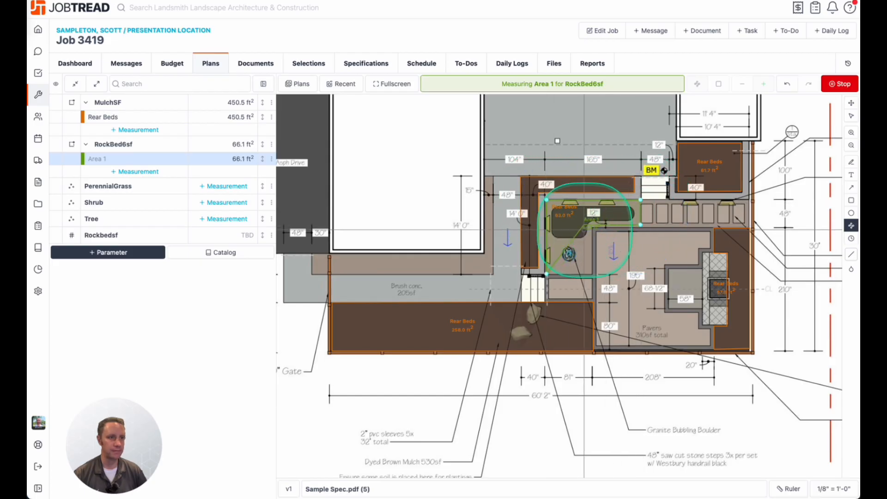
left_click(593, 224)
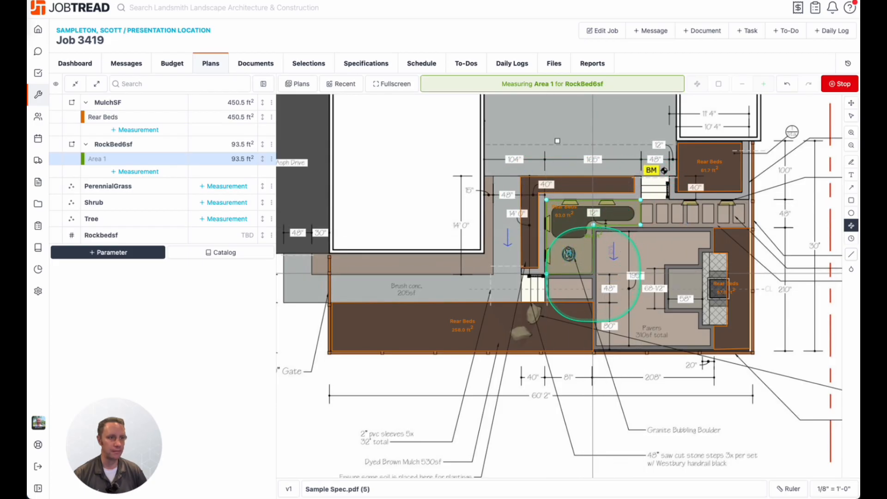
left_click(593, 275)
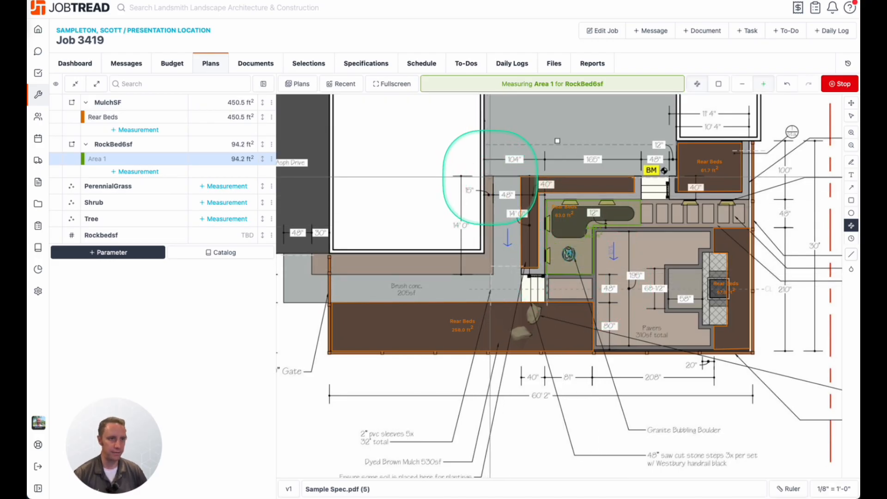
- Add the L-shaped rock bed wrapping the house wall beside the concrete walk to the RockBed6sf area, about 86 ft²
left_click(493, 177)
left_click(493, 275)
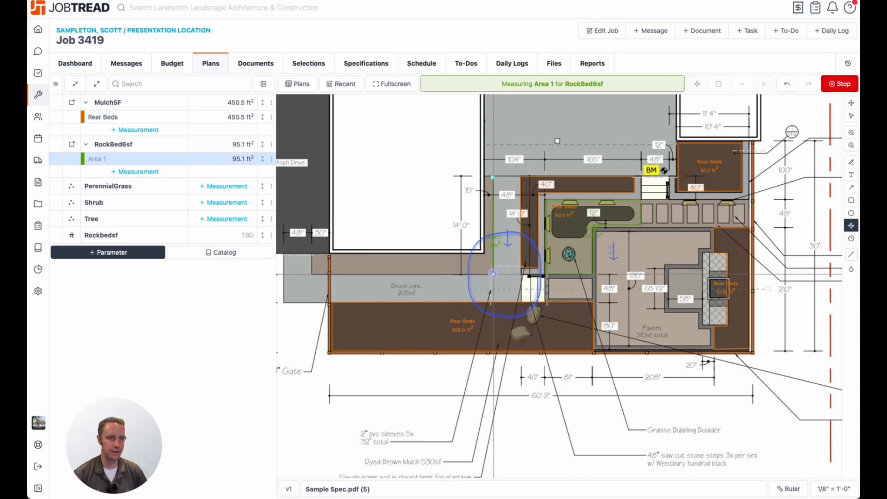
left_click(313, 274)
left_click(314, 254)
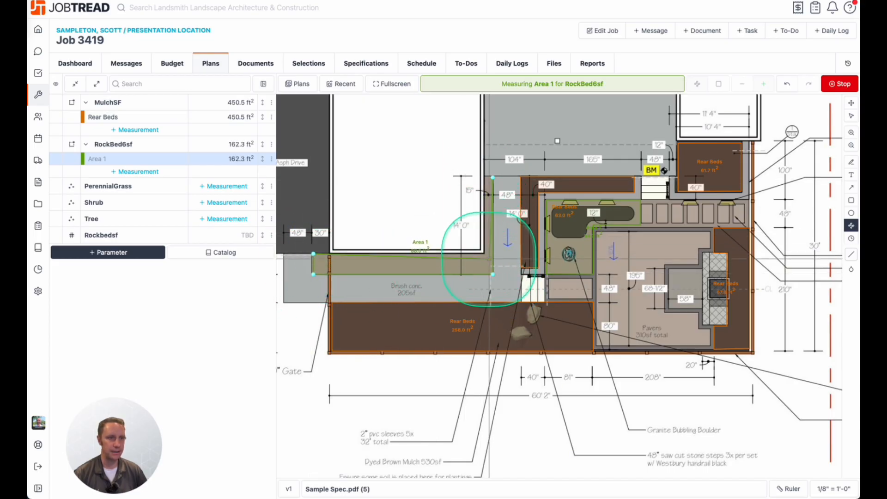
left_click(486, 253)
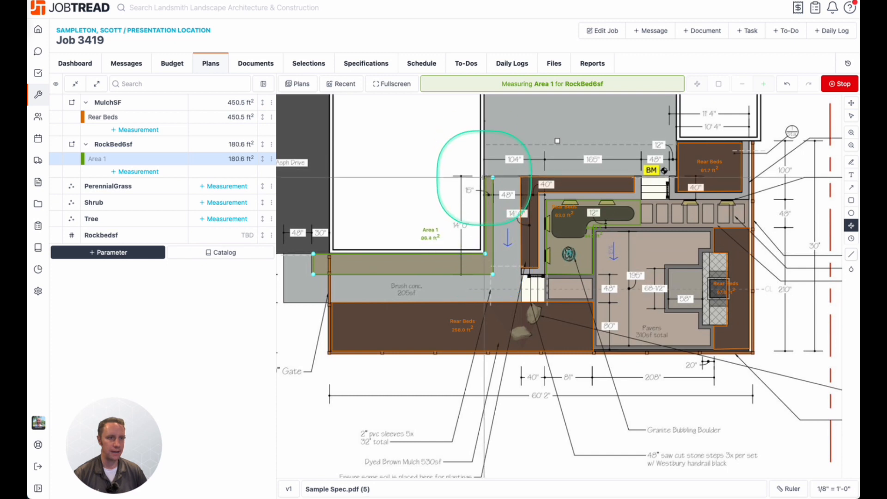
left_click(492, 177)
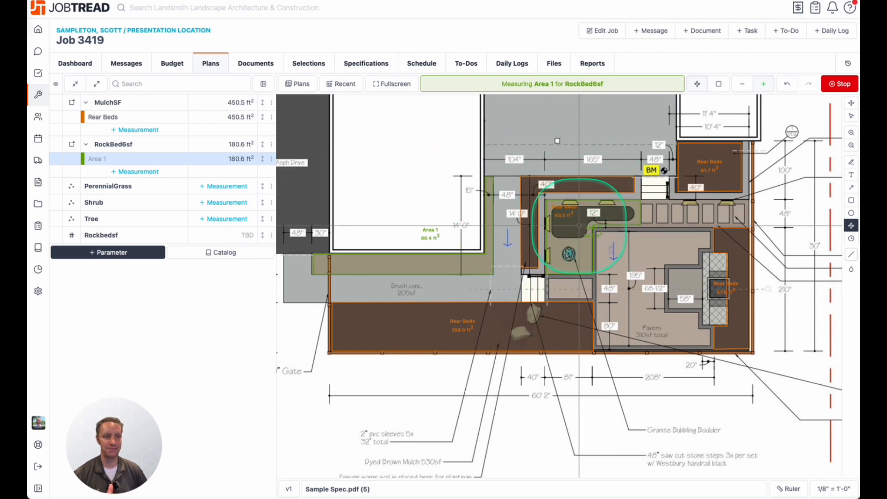
- Subtract the L-shaped mulch bed inside the bubbling boulder rock bed from the RockBed6sf area, about 32 ft²
left_click(741, 84)
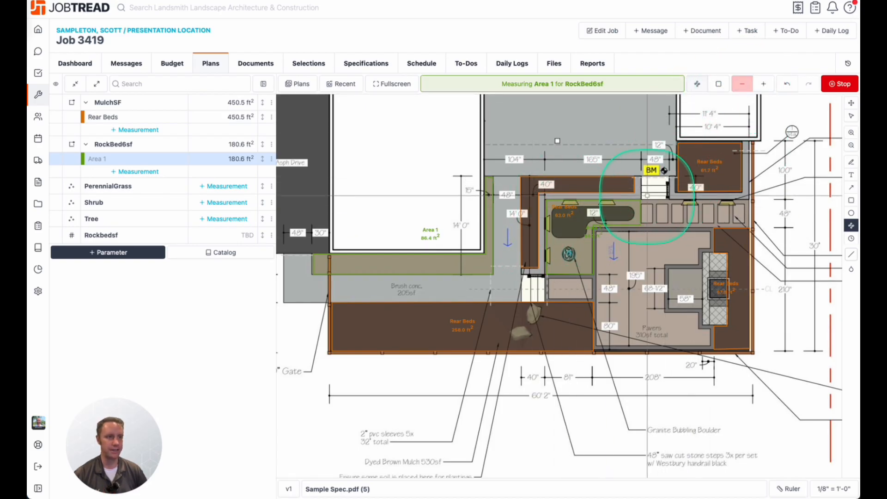
left_click(632, 219)
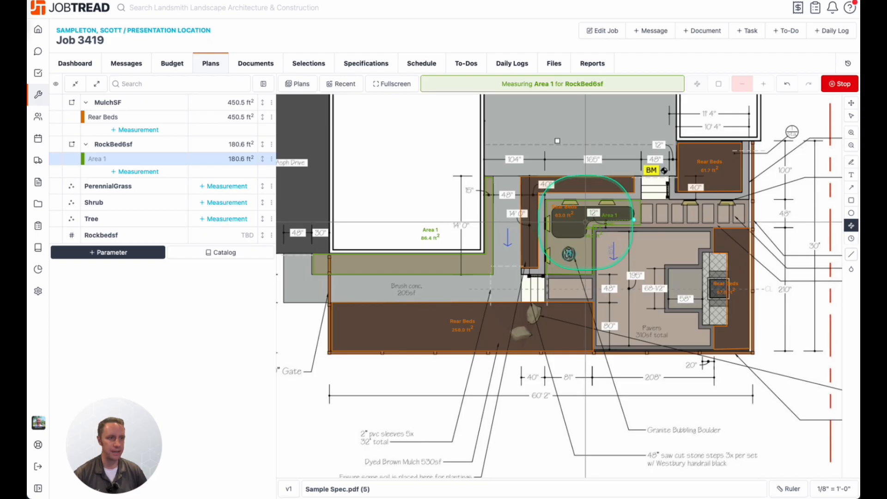
left_click(588, 220)
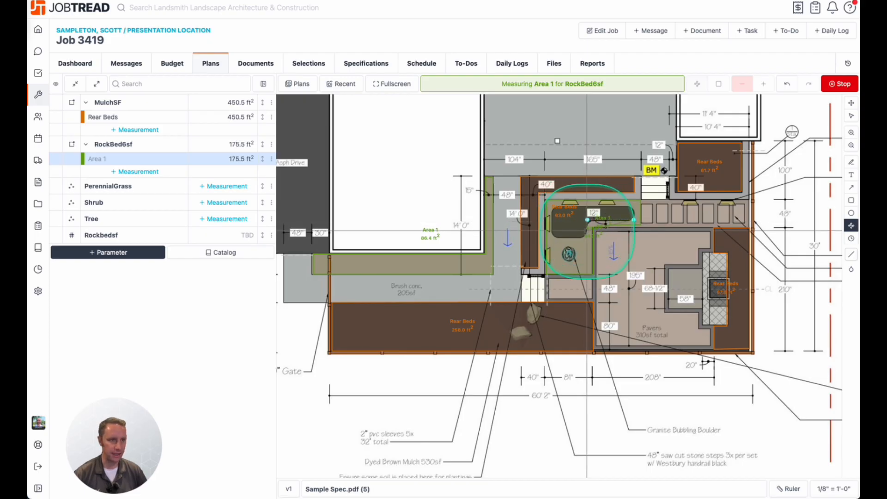
left_click(586, 237)
left_click(553, 237)
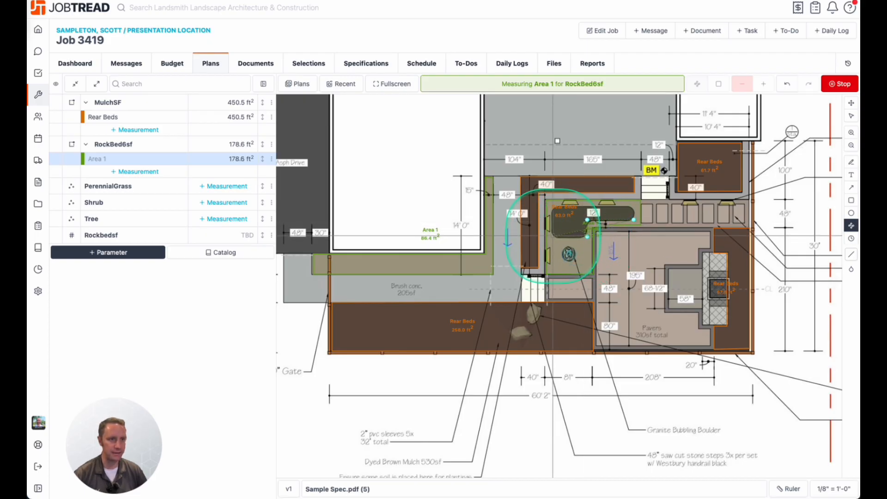
left_click(553, 207)
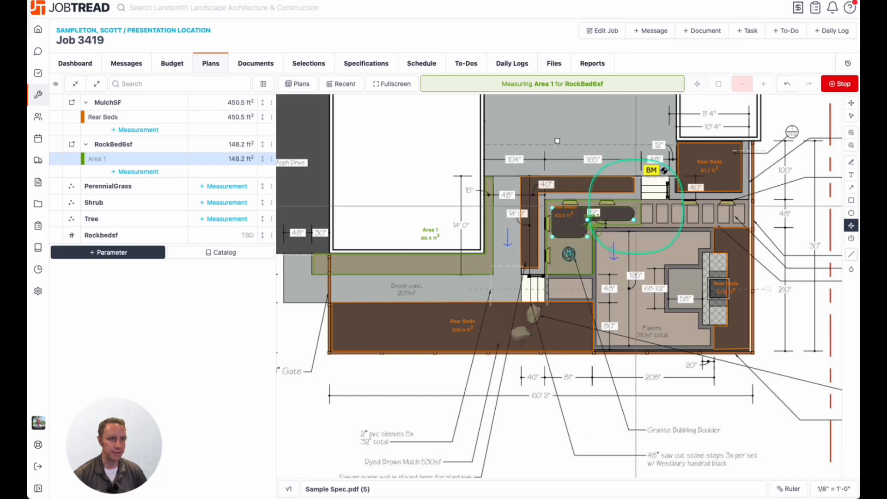
left_click(632, 207)
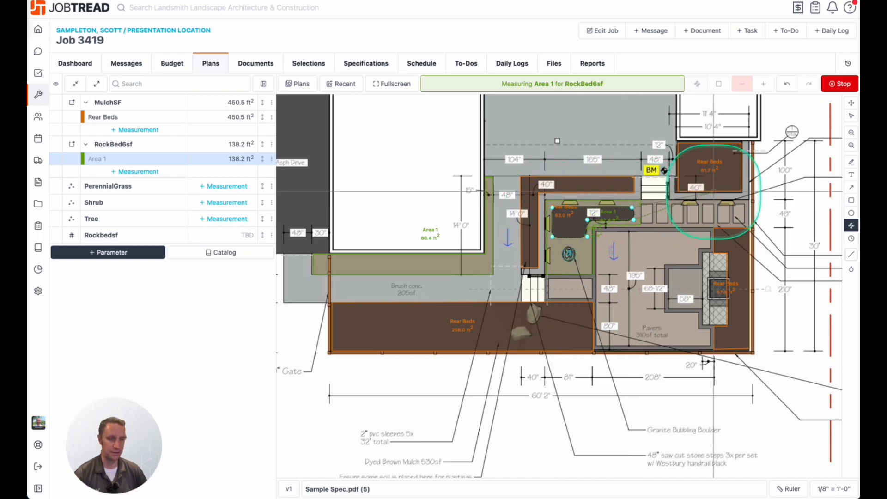
key("Escape")
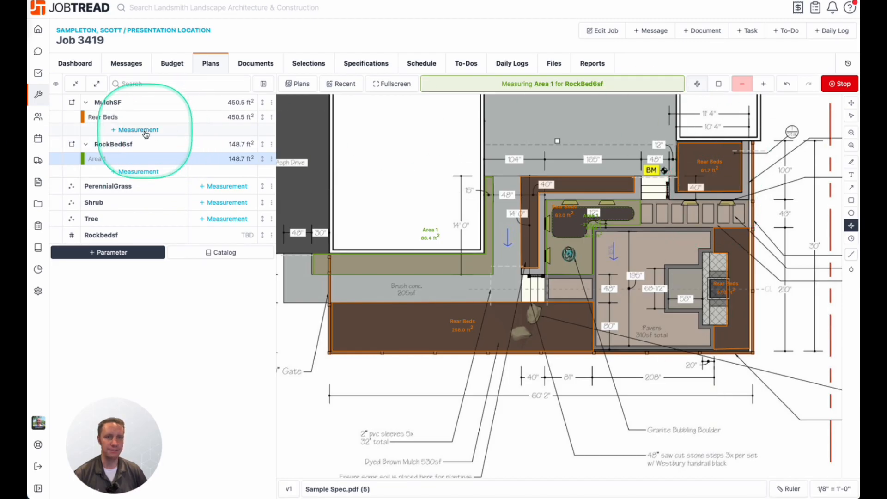
- Add the L-shaped mulch bed inside the rock bed to MulchSF's Rear Beds measurement, about 33 ft², finish measuring and save
left_click(145, 118)
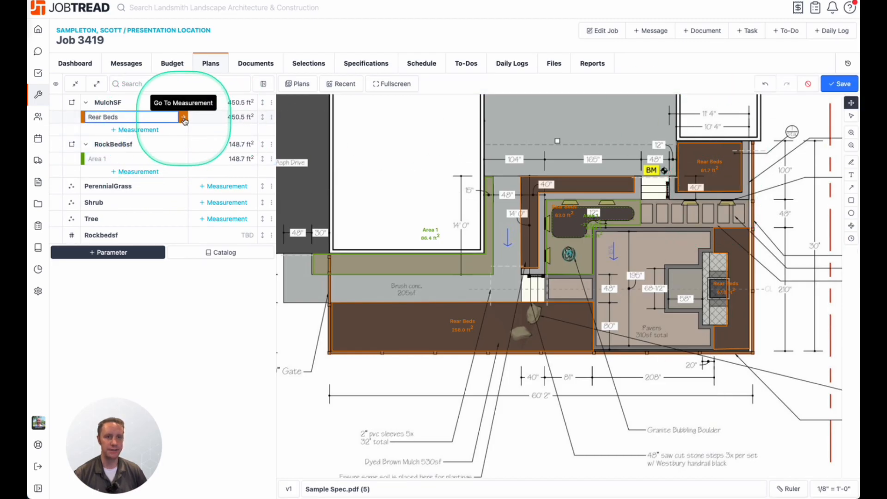
left_click(219, 118)
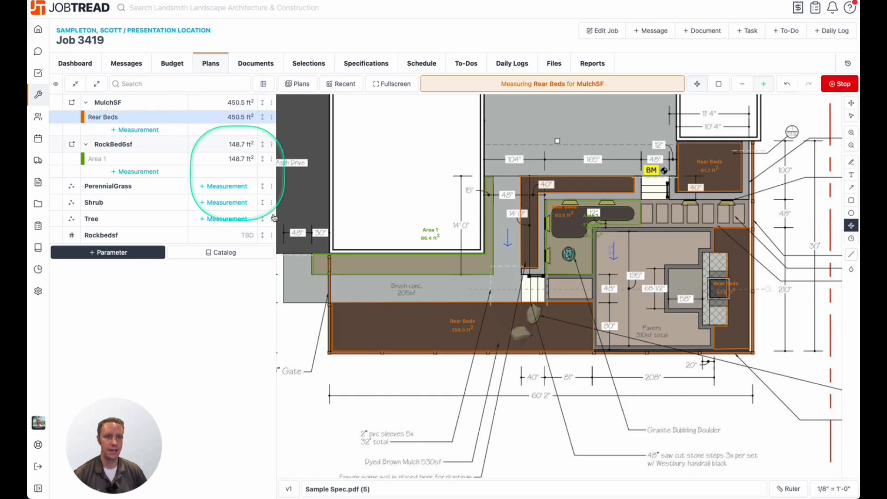
left_click(632, 220)
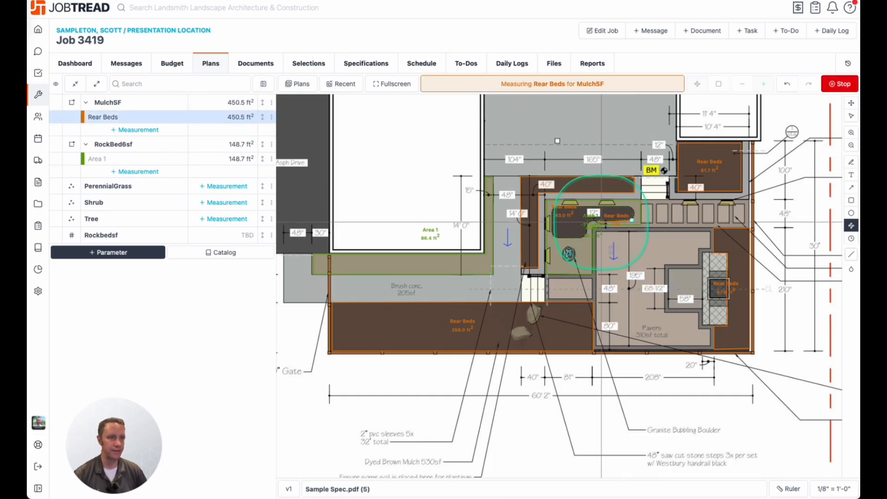
left_click(586, 220)
left_click(586, 237)
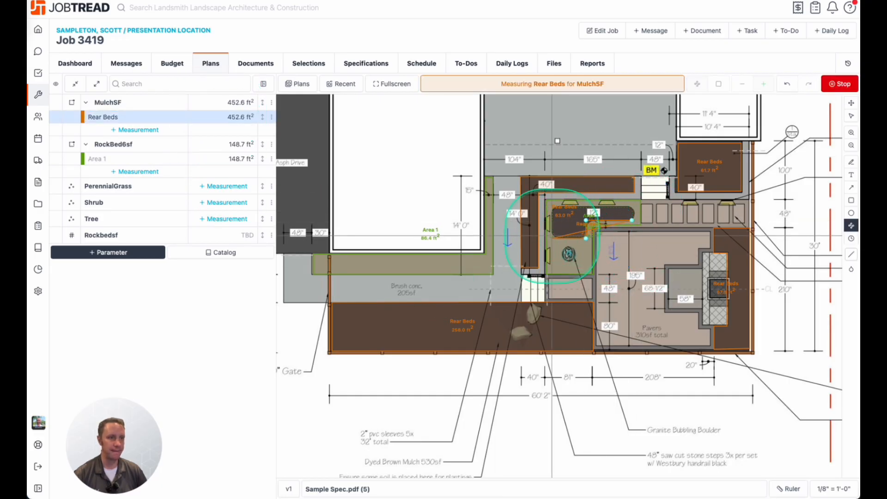
left_click(552, 238)
left_click(552, 207)
left_click(598, 208)
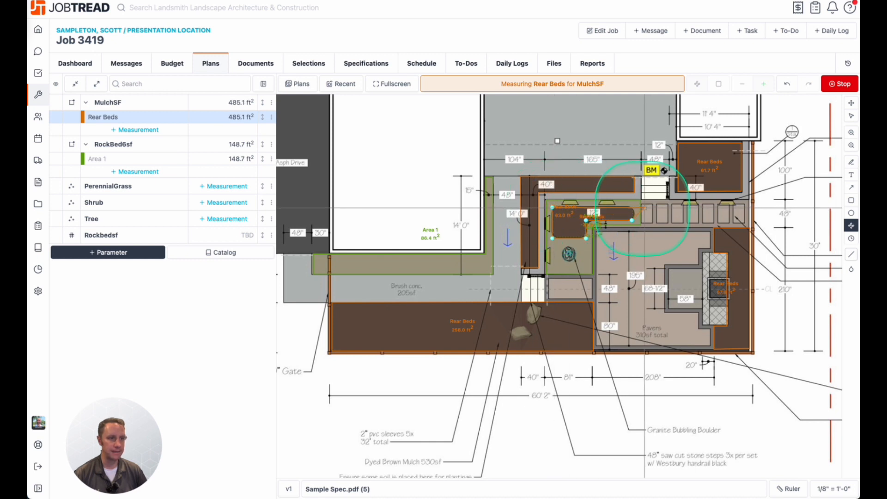
left_click(840, 83)
left_click(840, 84)
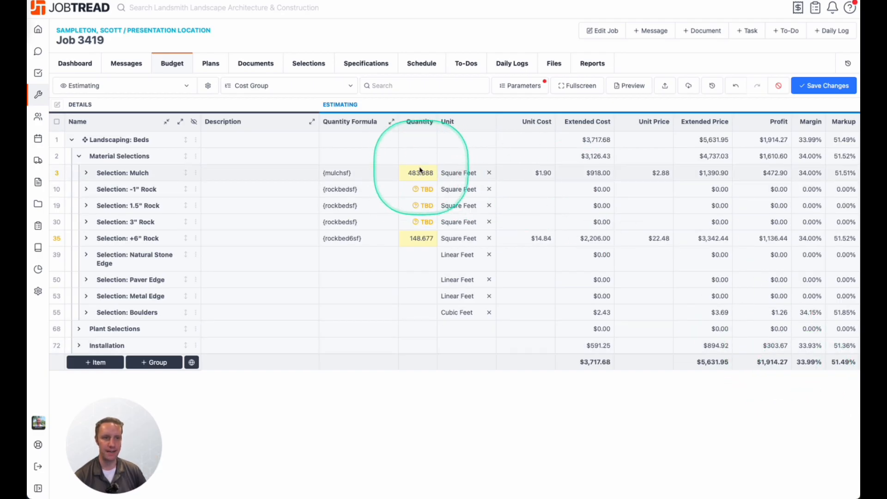
- In the budget, delete every option of the Mulch selection except Hardwood Mulch and save the changes
left_click(86, 174)
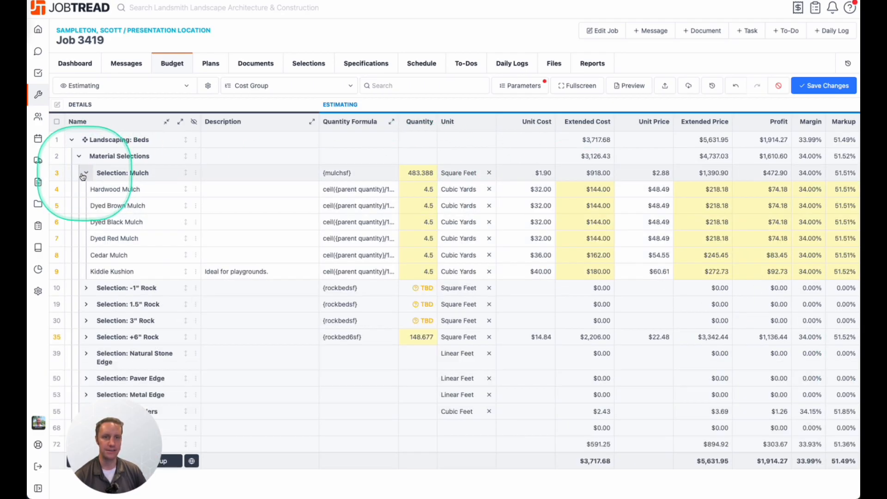
left_click(55, 174)
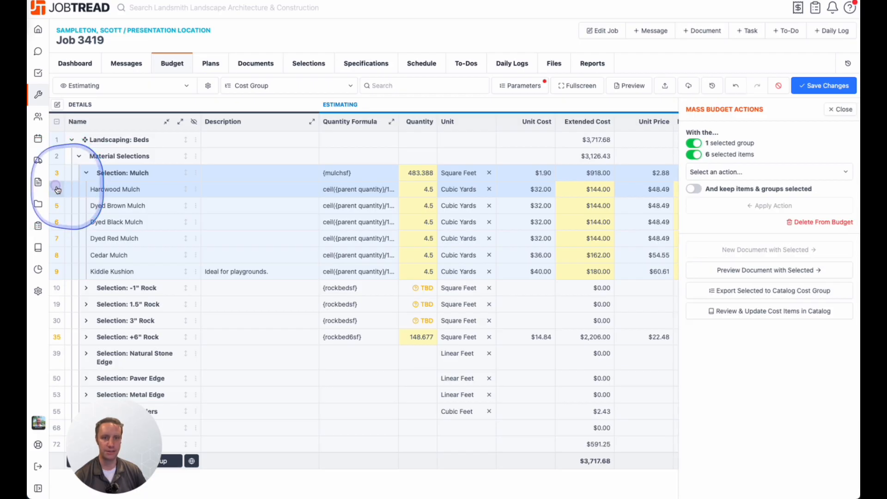
left_click(57, 189)
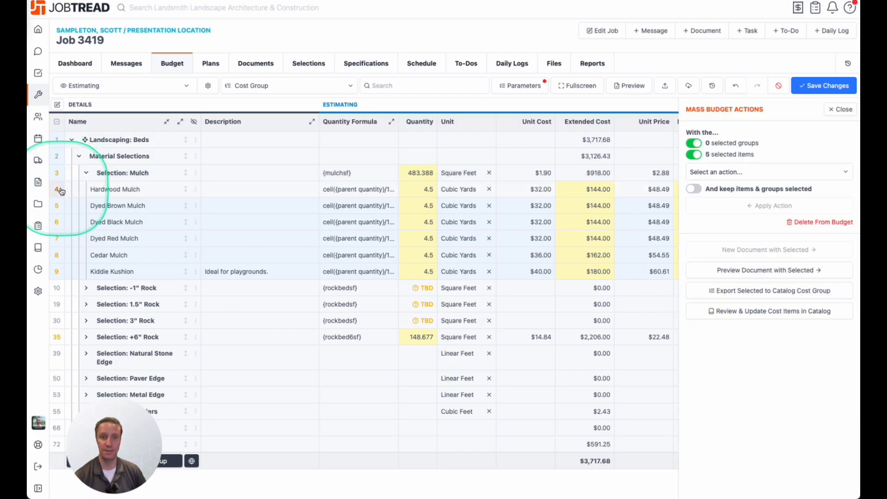
left_click(821, 222)
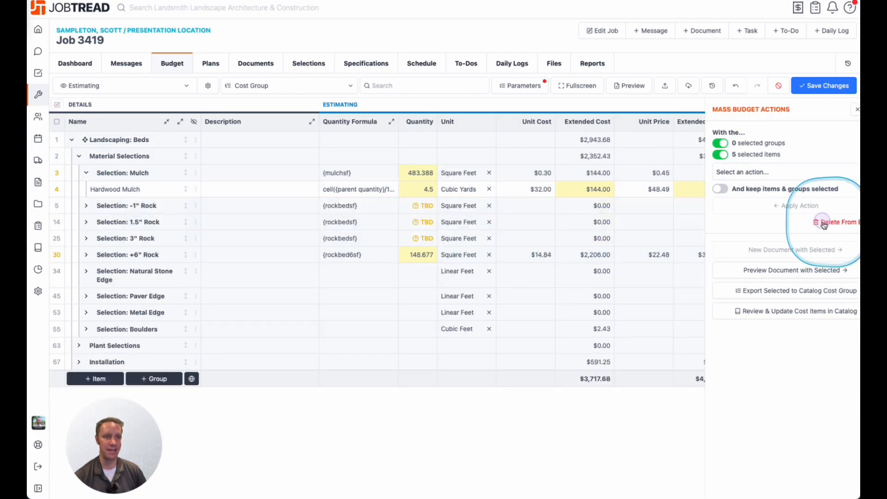
left_click(814, 89)
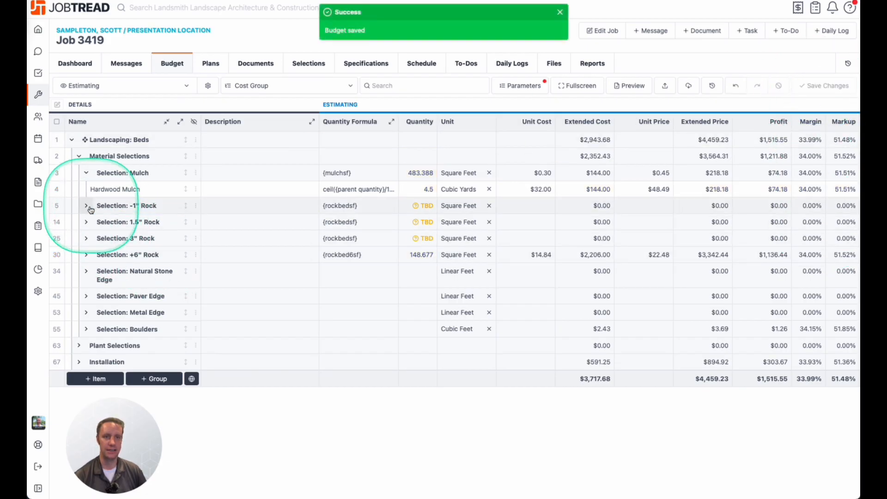
- Delete the -1" Rock, 1.5" Rock and 3" Rock selections from the budget and save the changes
left_click(56, 206)
left_click(55, 222)
left_click(56, 238)
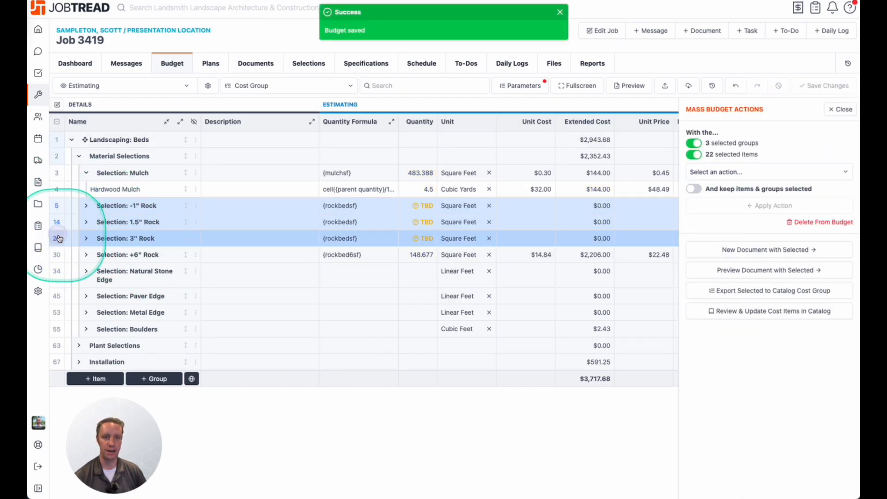
left_click(823, 222)
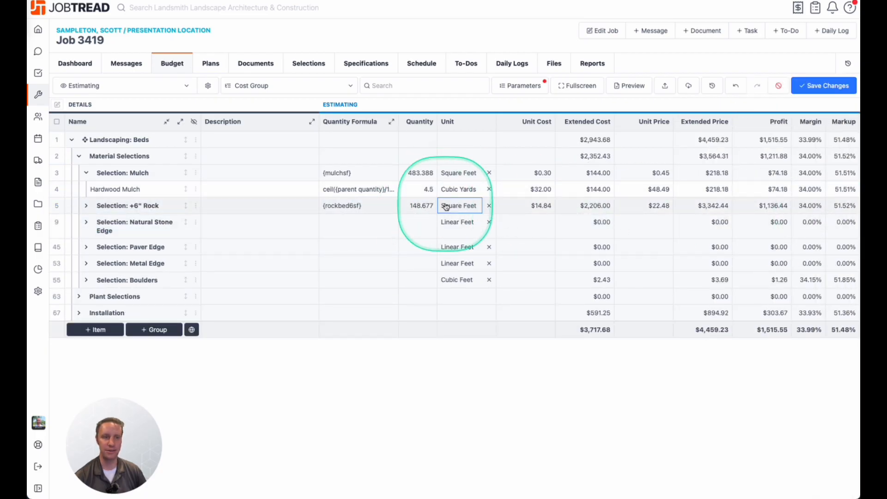
- Delete Rip Rap Large and Rip Rap Small from the +6" Rock selection, keeping only the 3" - 6" Glacier Boulders
left_click(85, 207)
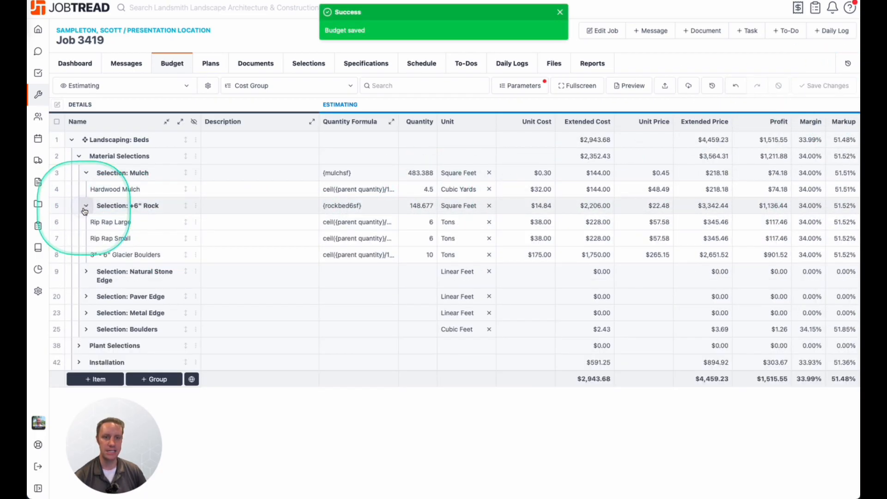
left_click(58, 207)
left_click(56, 255)
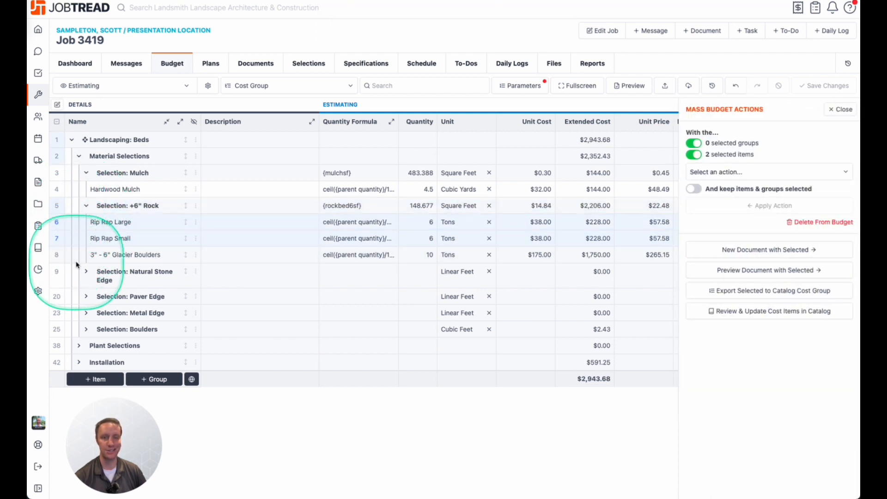
left_click(851, 222)
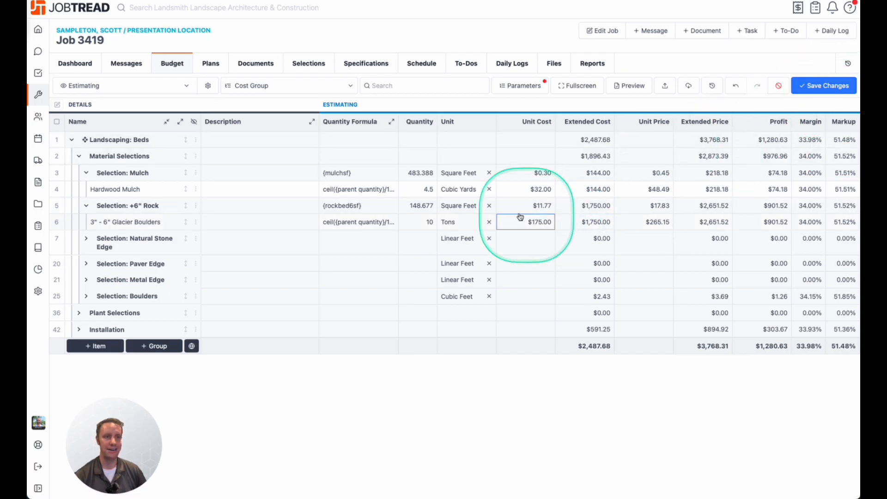
- Review the Mulch and +6" Rock selections with their groups collapsed and expanded, and save the budget
mouse_move(432, 225)
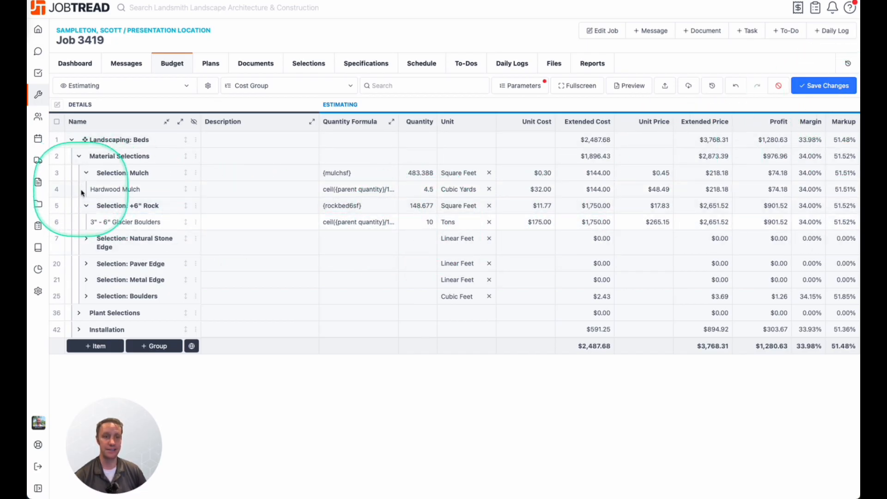
left_click(86, 206)
left_click(85, 173)
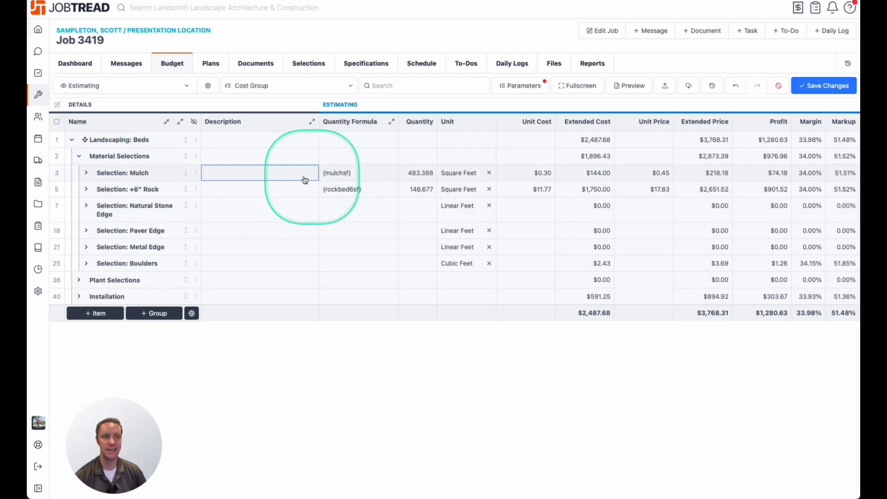
left_click(87, 174)
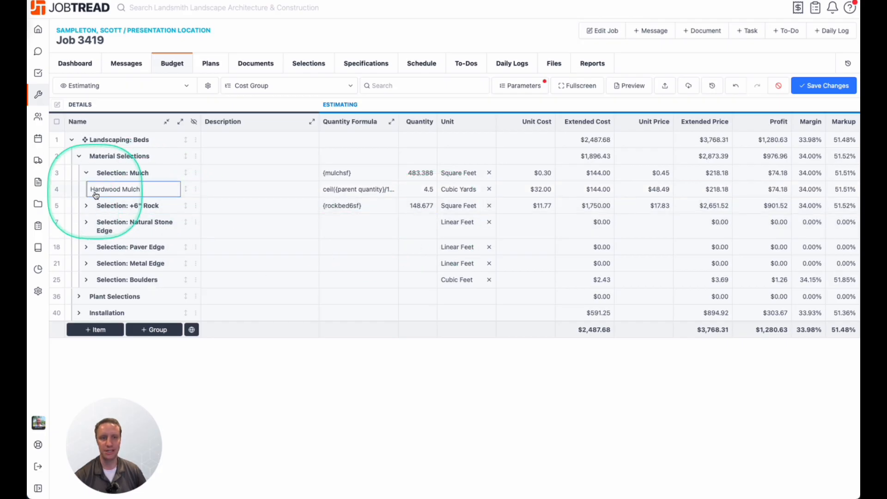
left_click(86, 206)
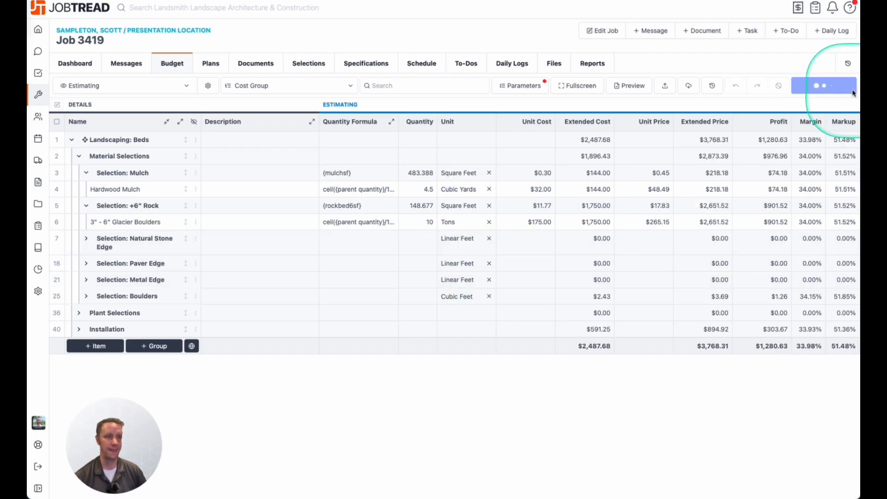
left_click(251, 295)
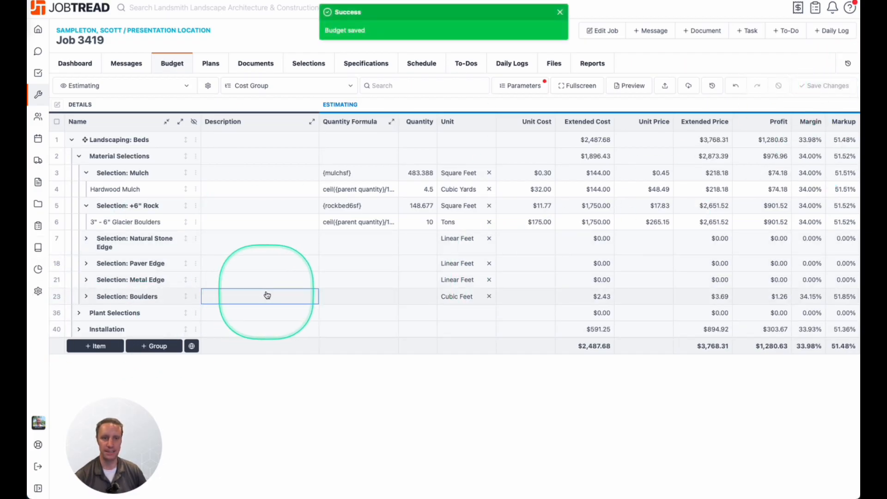